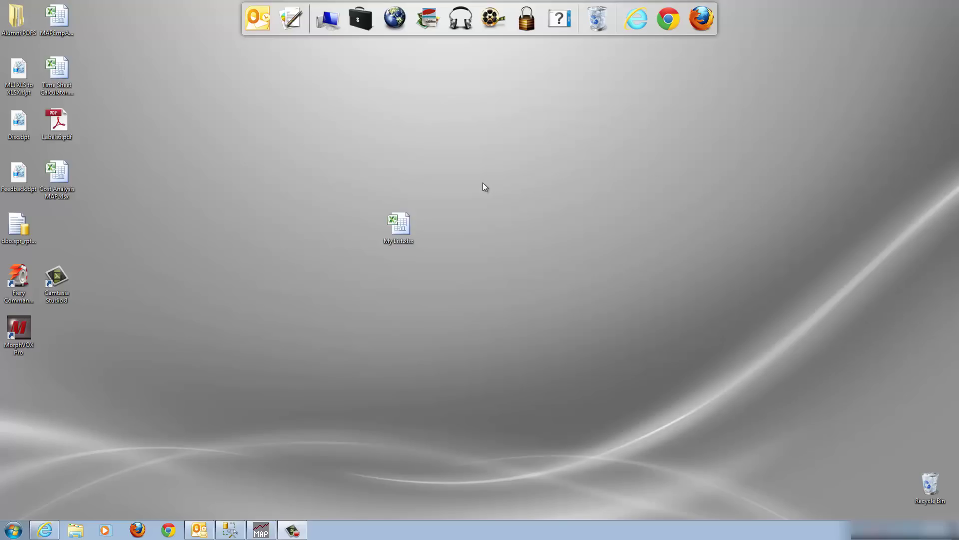
# Step: Open My List.xlsx from the desktop, review its recipient columns on the Xmas sheet, and close the workbook
pyautogui.doubleClick(401, 226)
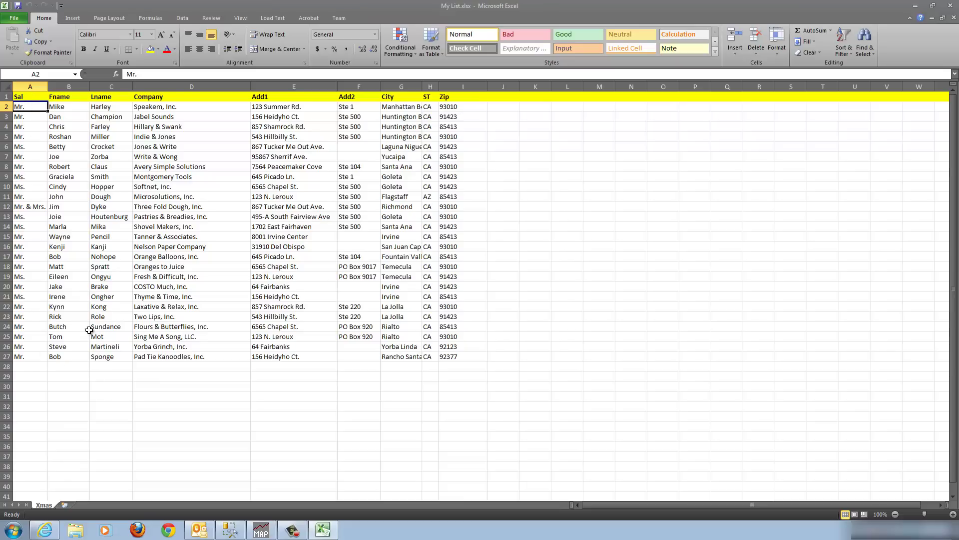
pyautogui.click(951, 6)
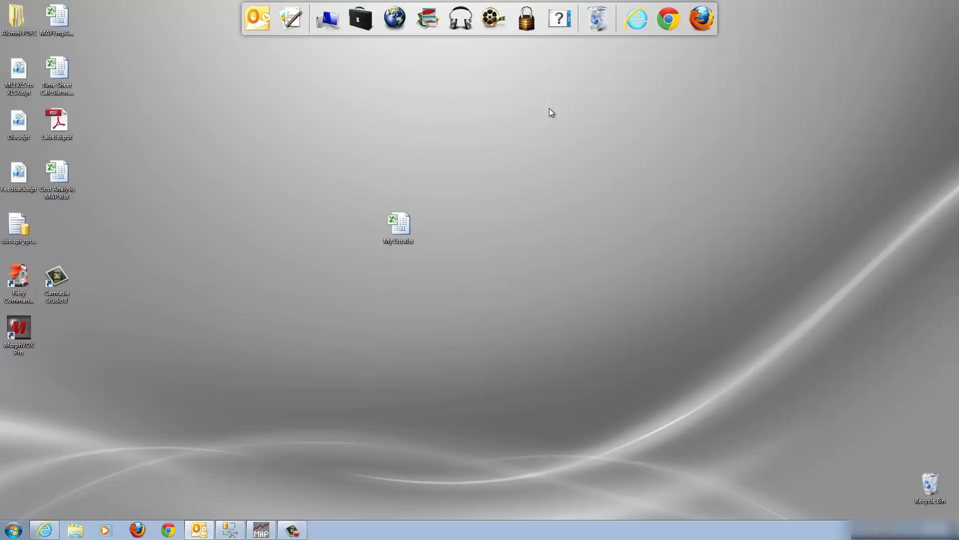
# Step: Open a blank Word document and start a label mail merge with Avery US Letter 5160 Easy Peel Address Labels
pyautogui.click(291, 19)
pyautogui.click(271, 48)
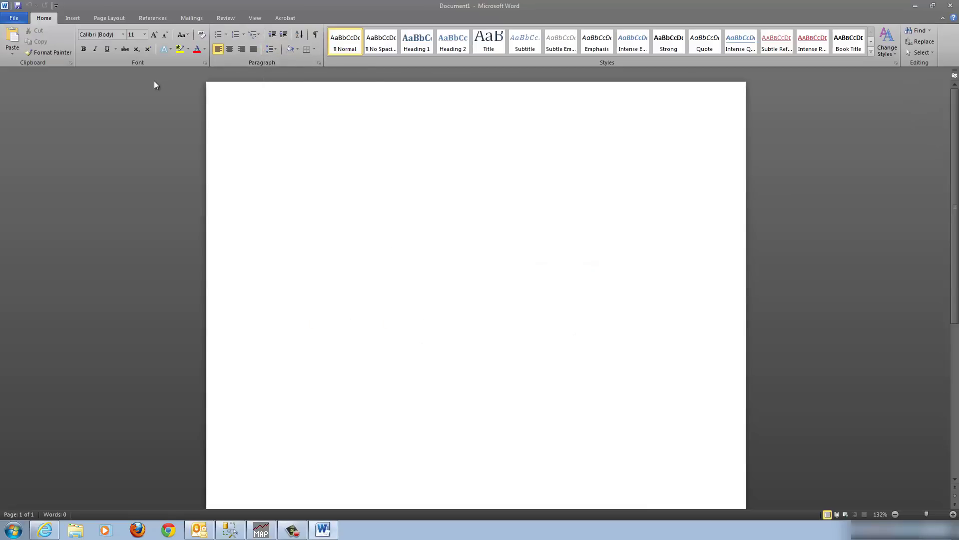
pyautogui.click(192, 18)
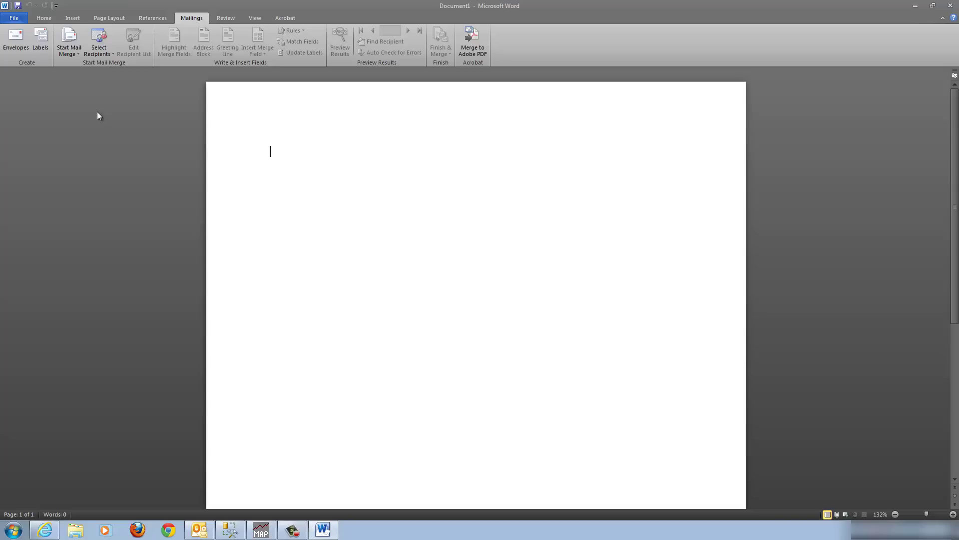
pyautogui.click(77, 55)
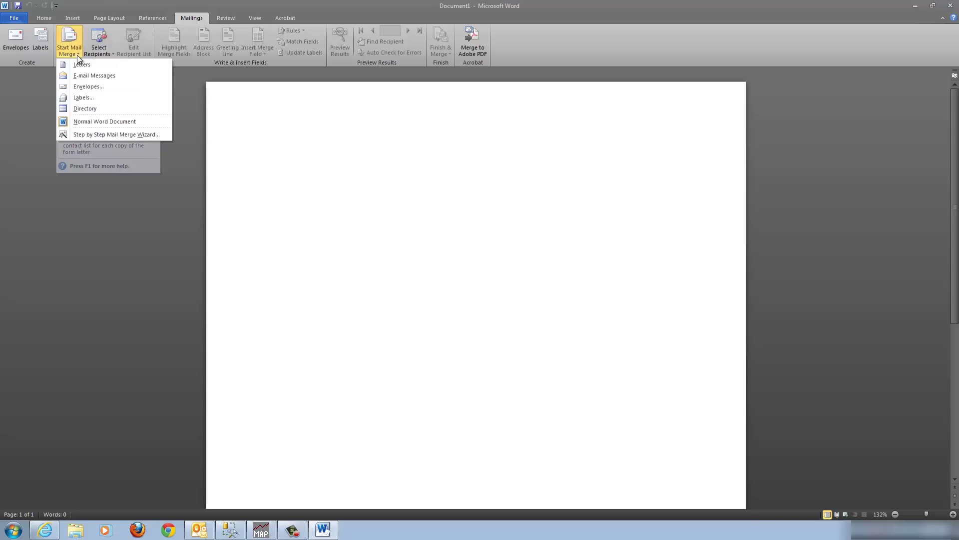
pyautogui.click(82, 98)
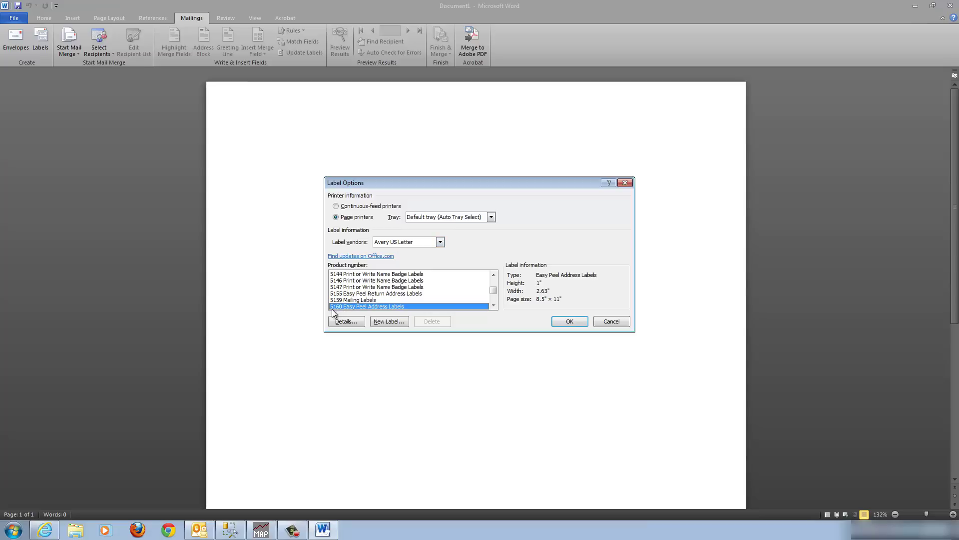
pyautogui.click(570, 322)
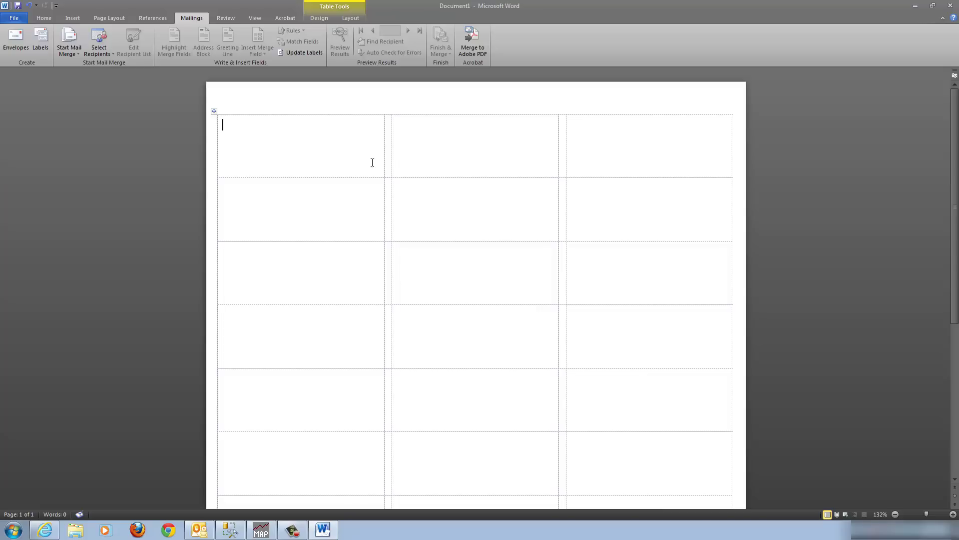
# Step: Switch the label table's gridlines off and back on
pyautogui.click(349, 19)
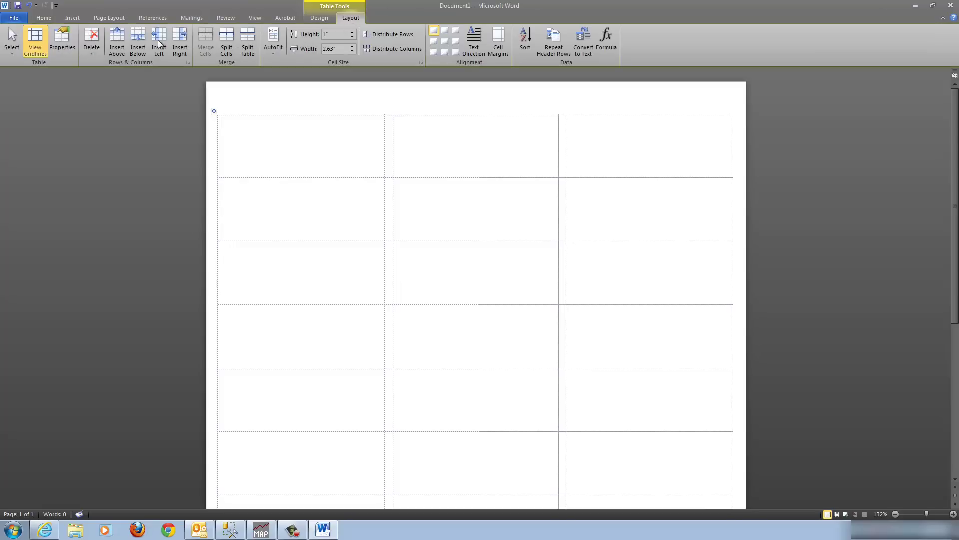
pyautogui.click(36, 50)
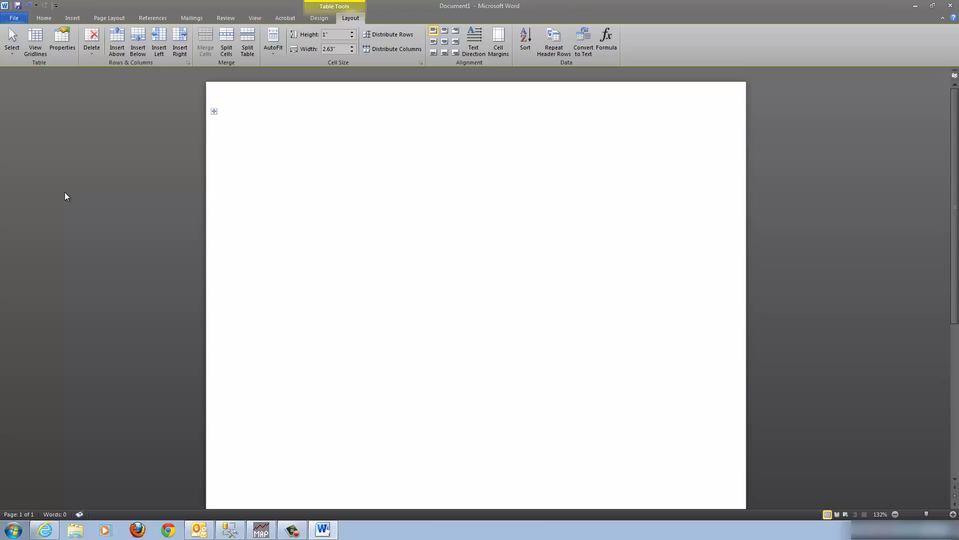
pyautogui.click(41, 39)
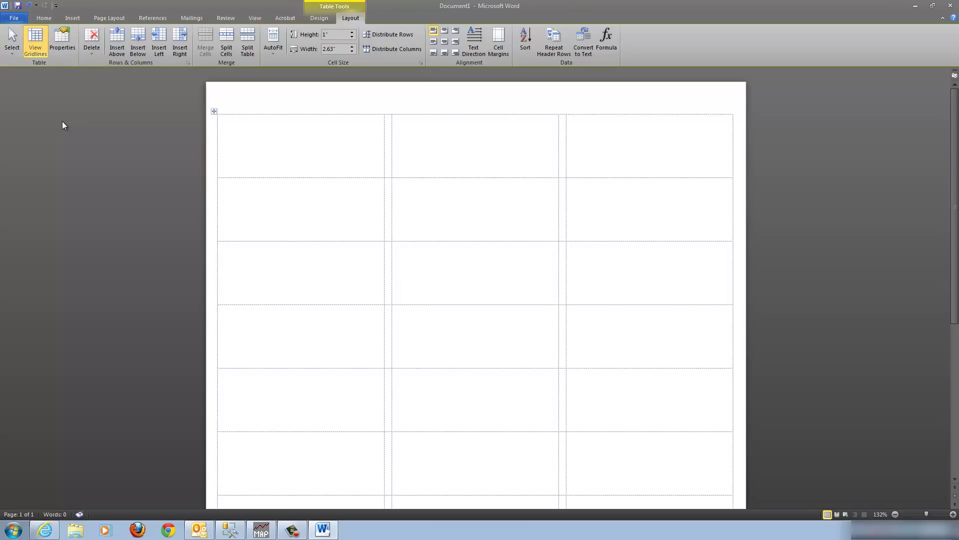
# Step: Attach My List.xlsx from the Desktop as the existing recipient list, using its Xmas$ table with the first row as column headers
pyautogui.click(300, 143)
pyautogui.click(195, 18)
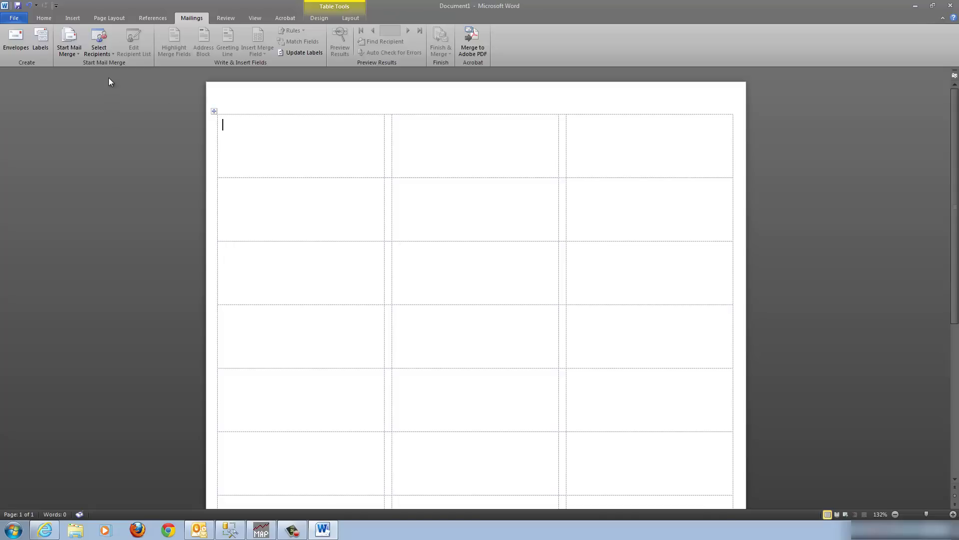
pyautogui.click(112, 53)
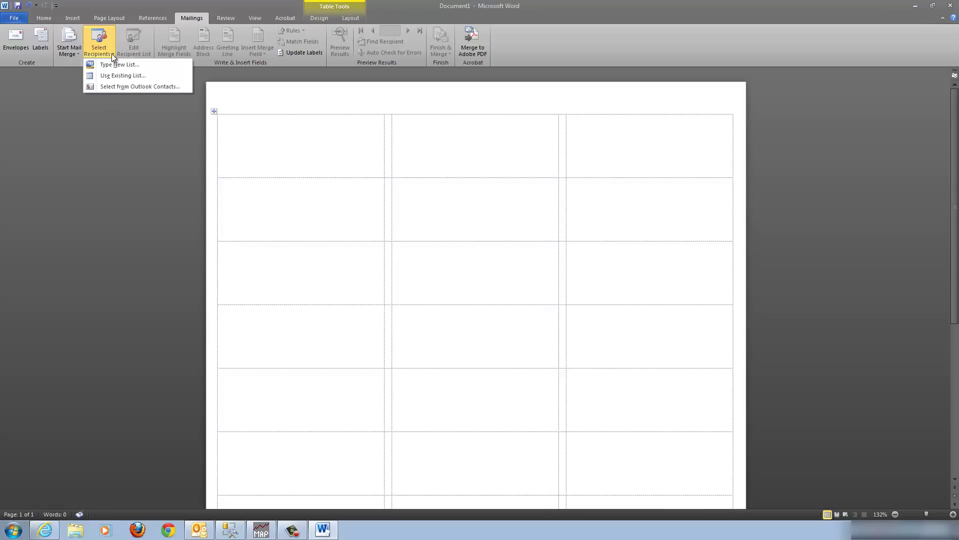
pyautogui.click(139, 77)
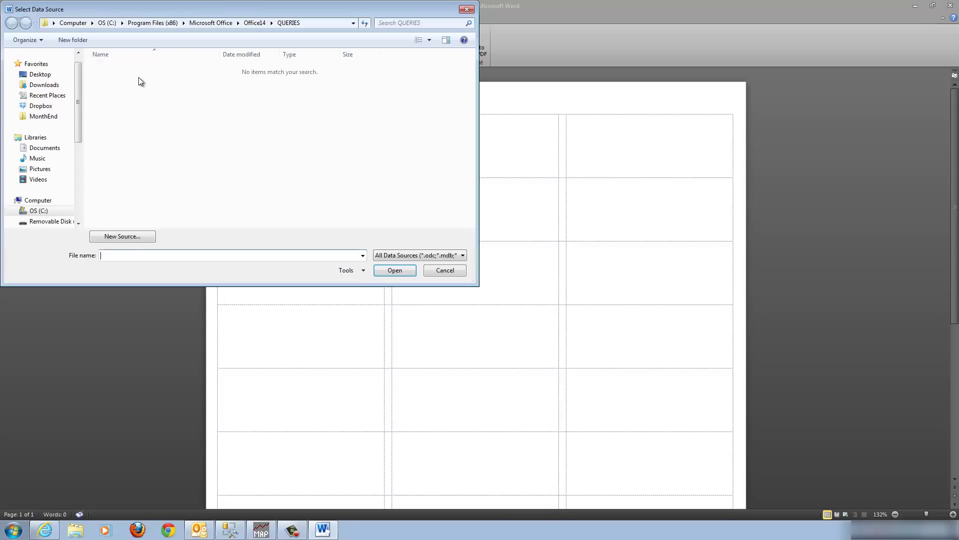
pyautogui.click(44, 76)
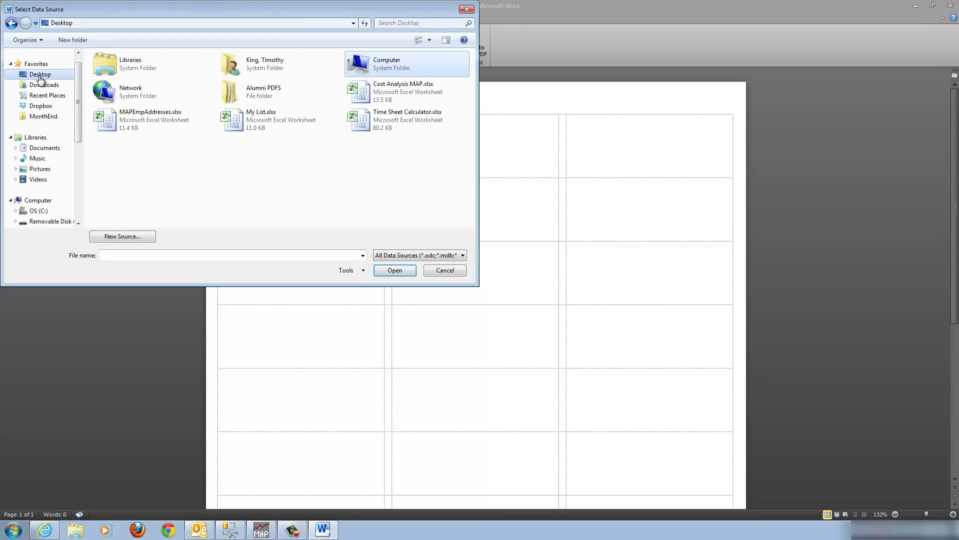
pyautogui.click(236, 124)
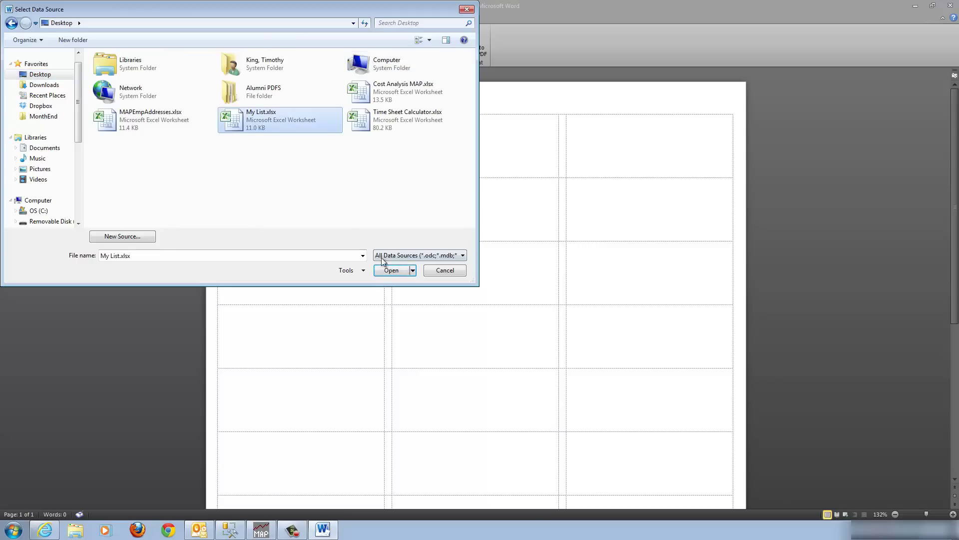
pyautogui.click(392, 271)
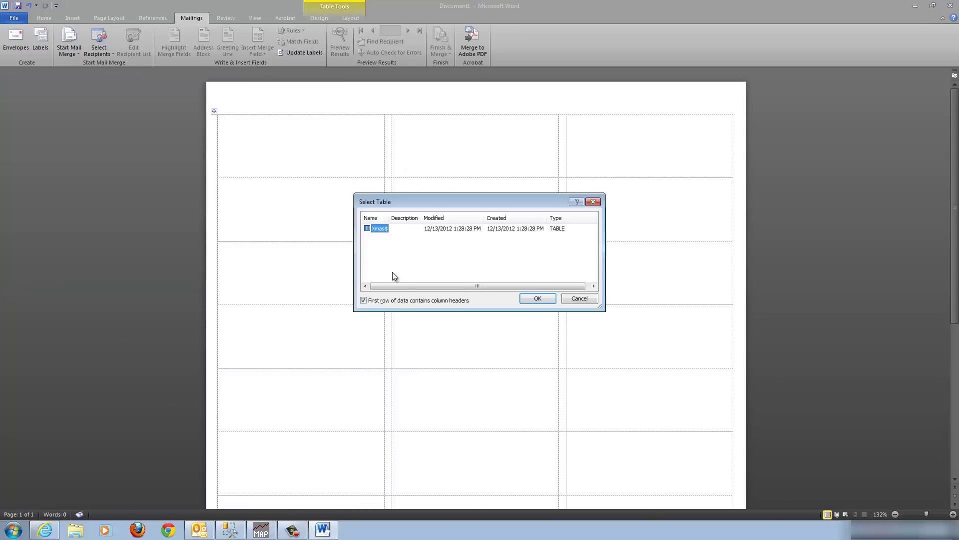
pyautogui.click(537, 298)
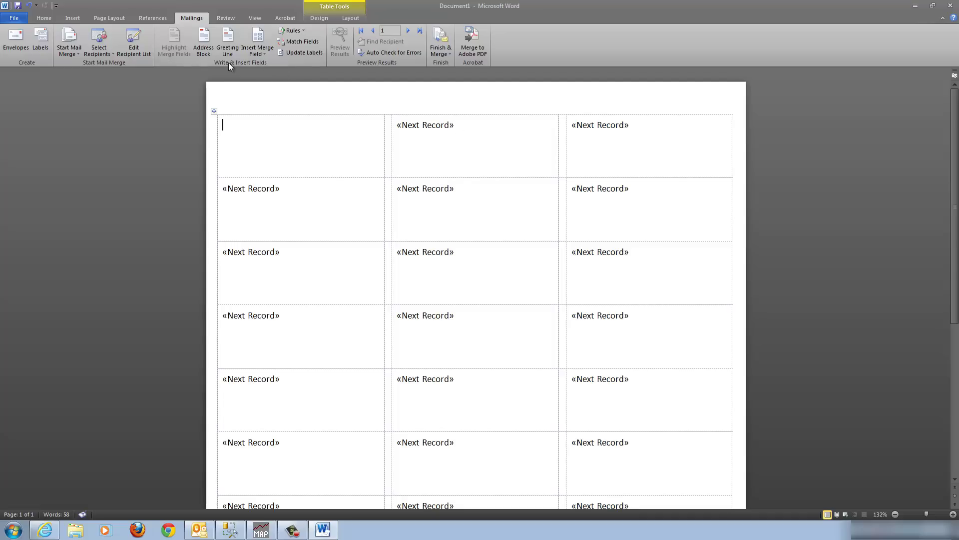
# Step: Start an address block in the first label and choose a recipient name format that includes the courtesy title
pyautogui.click(208, 41)
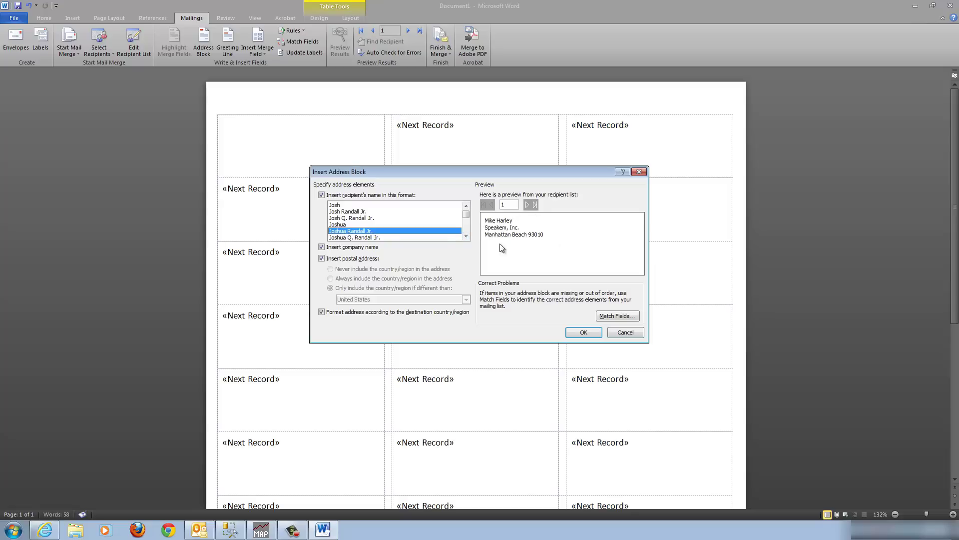
pyautogui.click(466, 236)
pyautogui.click(466, 237)
pyautogui.click(466, 236)
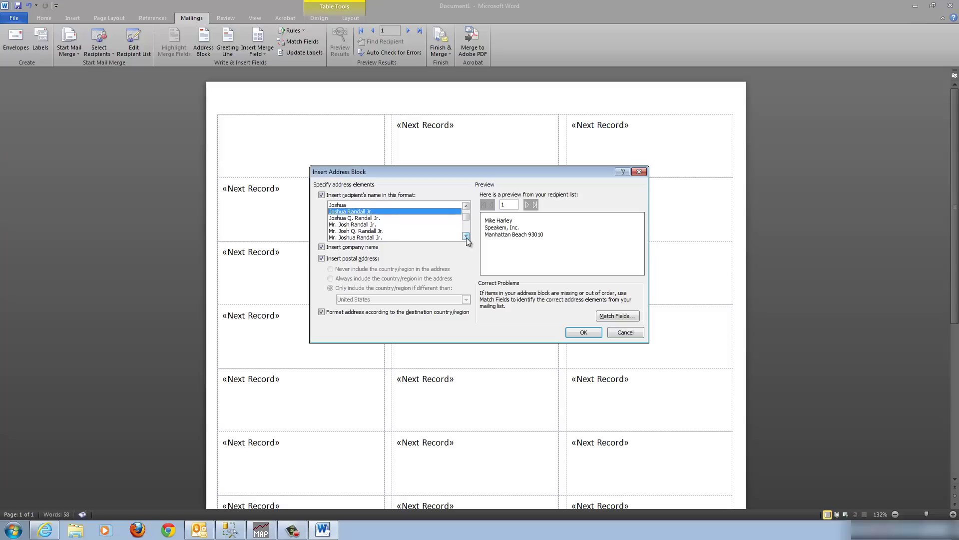
pyautogui.click(353, 225)
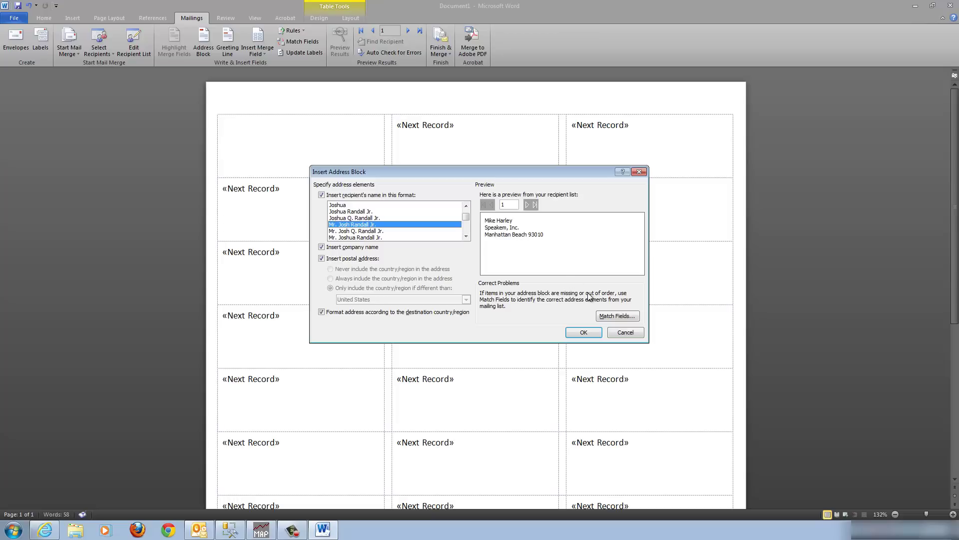
# Step: Match Courtesy Title to Sal, Address 1 to Add1, Address 2 to Add2 and State to ST, and insert the address block
pyautogui.click(619, 316)
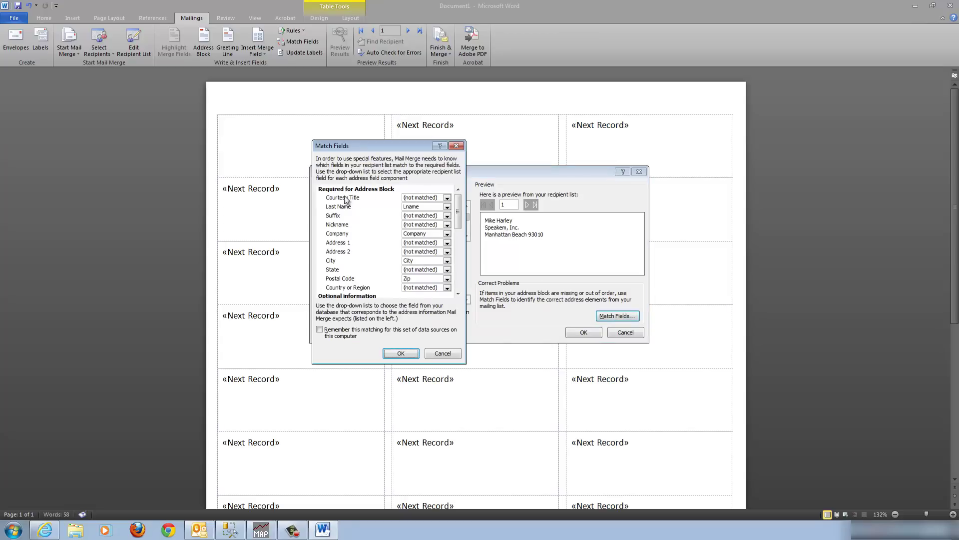
pyautogui.click(447, 198)
pyautogui.click(403, 208)
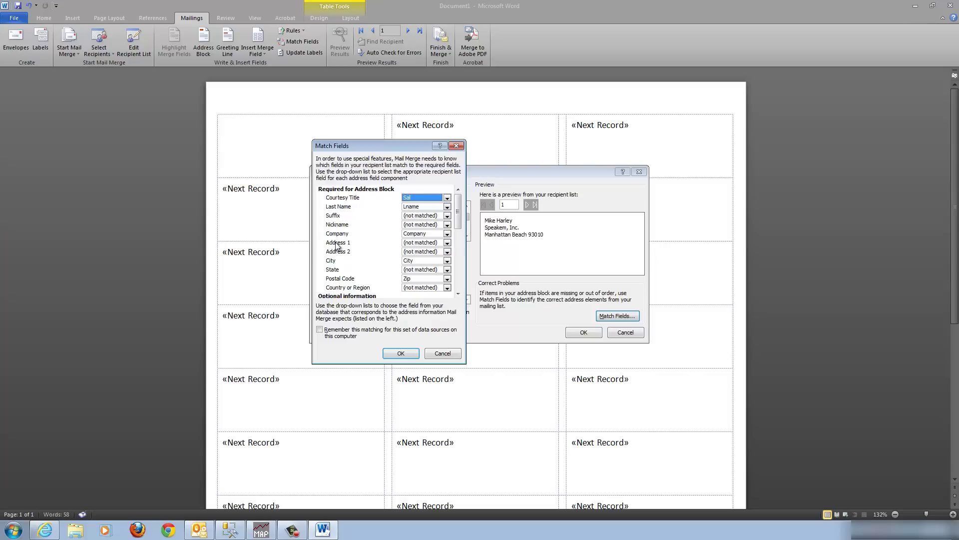
pyautogui.click(447, 243)
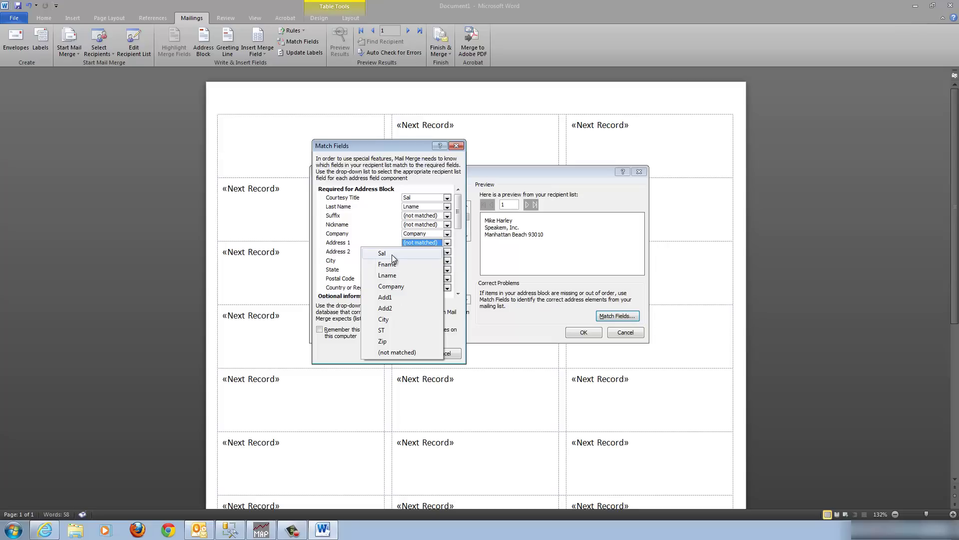
pyautogui.click(388, 299)
pyautogui.click(448, 252)
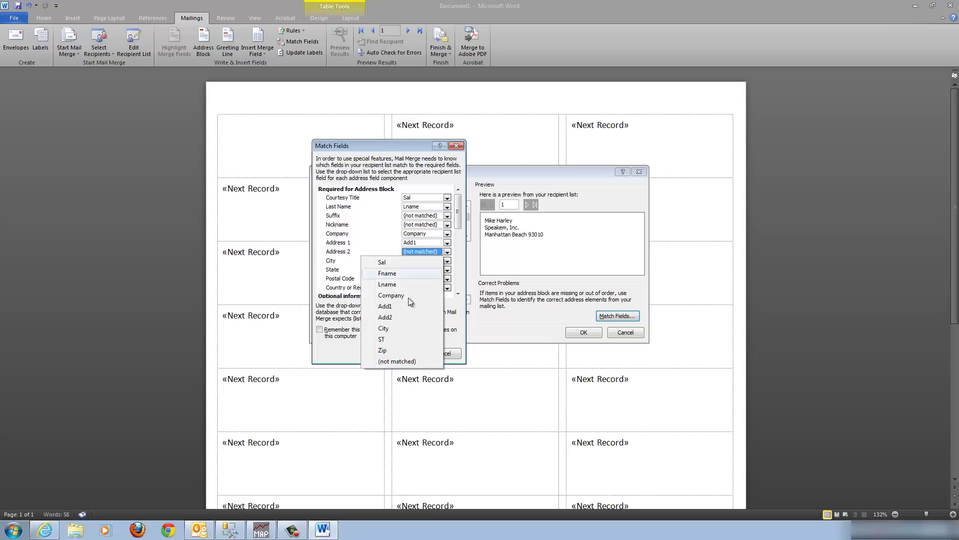
pyautogui.click(392, 317)
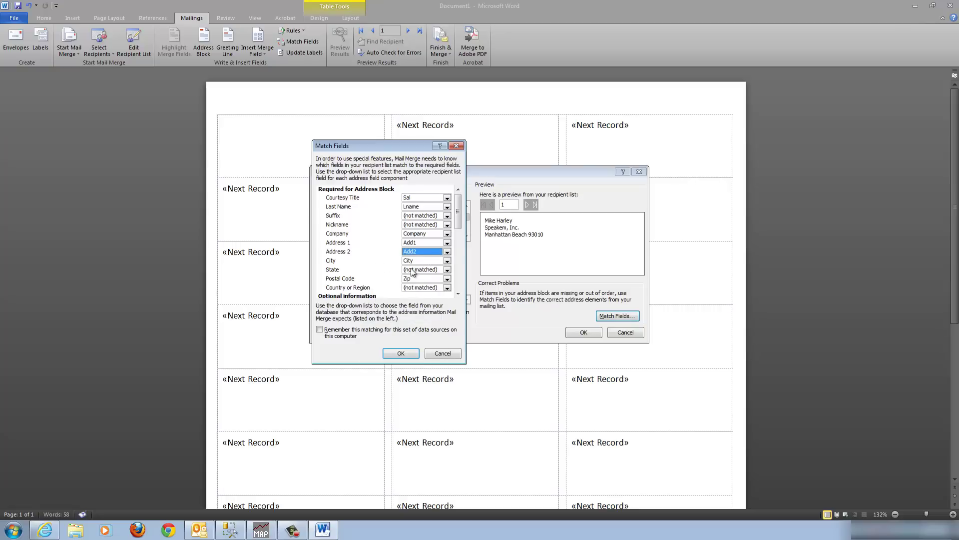
pyautogui.click(448, 270)
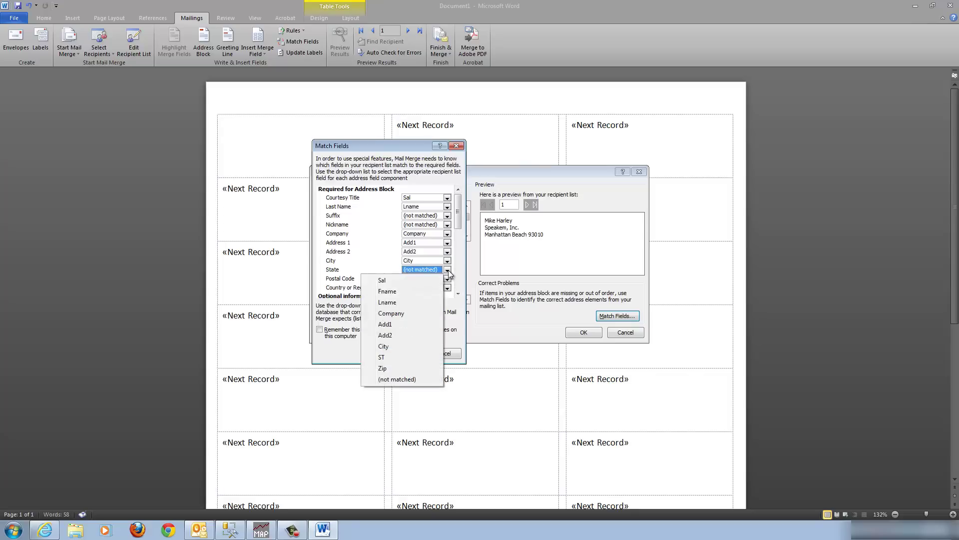
pyautogui.click(397, 357)
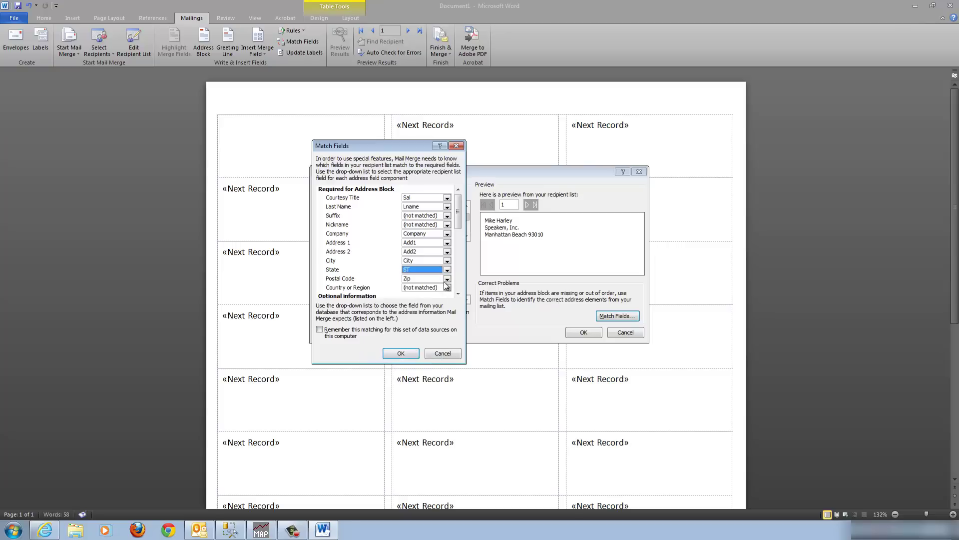
pyautogui.click(401, 354)
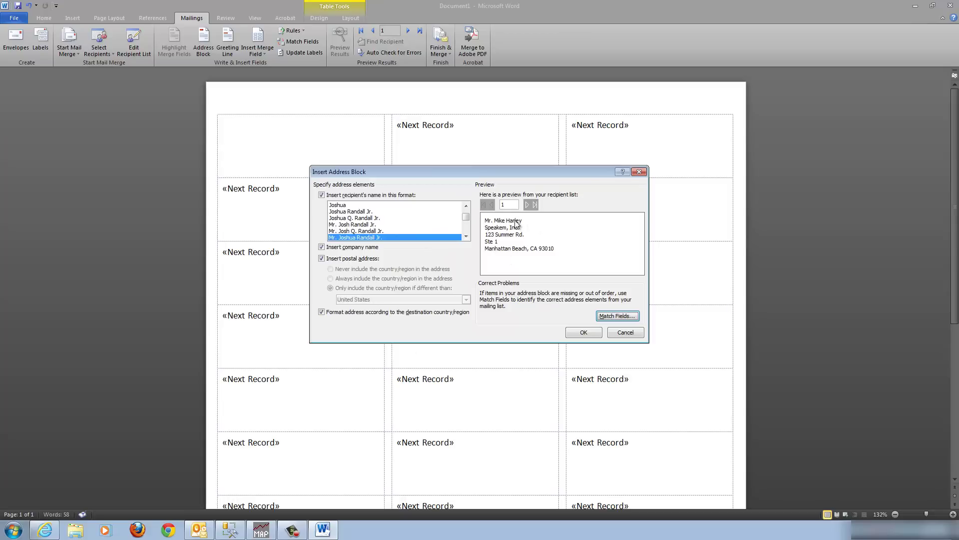
pyautogui.click(585, 333)
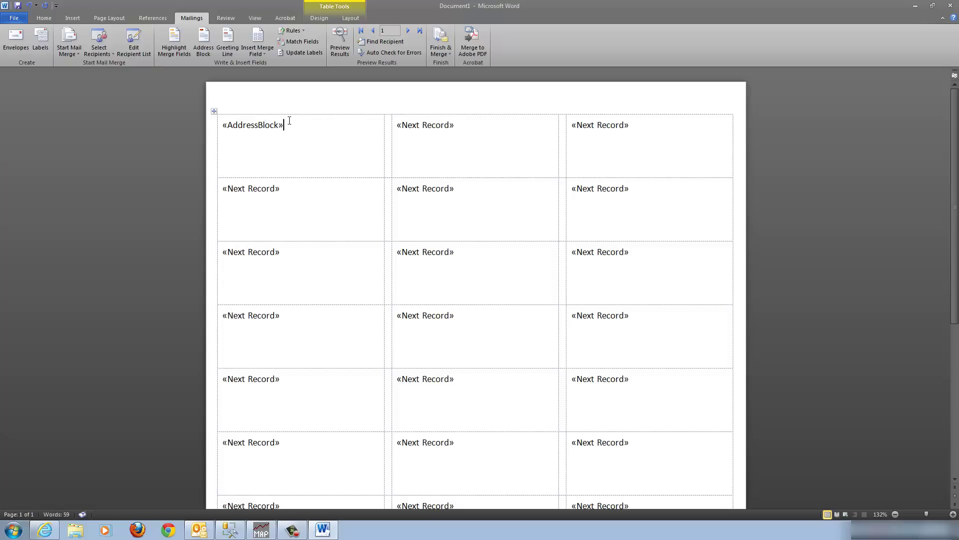
# Step: Adjust the spacing before paragraphs and the line spacing for all text in the label sheet
pyautogui.hotkey('ctrl', 'a')
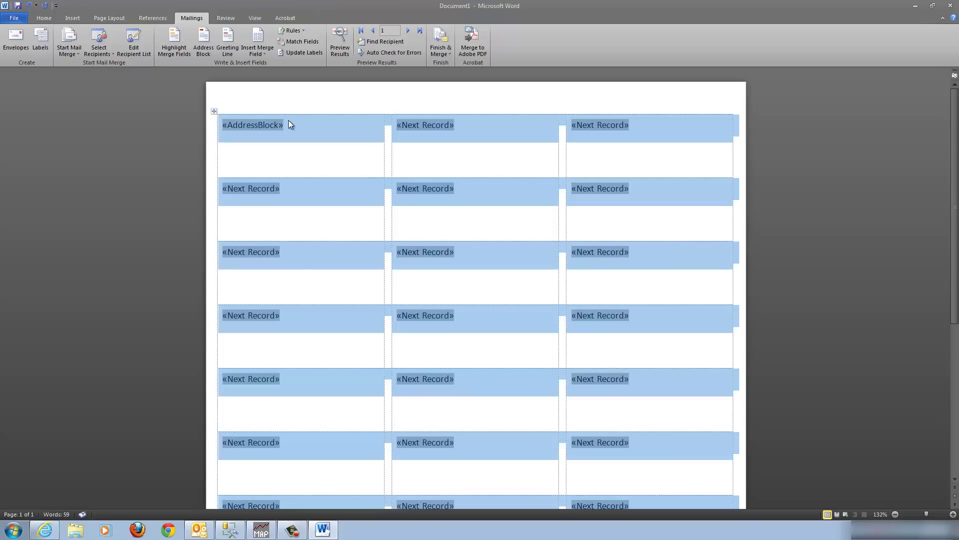
pyautogui.rightClick(257, 125)
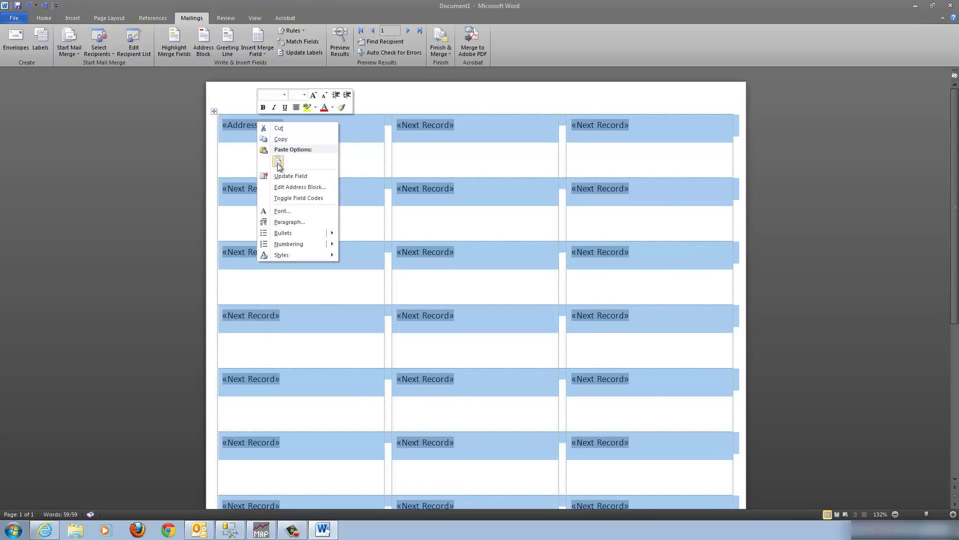
pyautogui.click(287, 224)
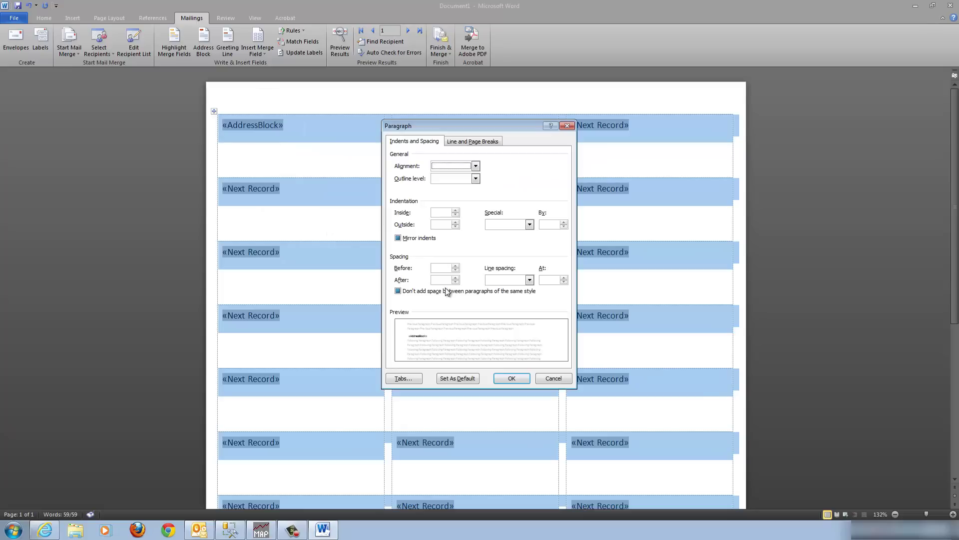
pyautogui.click(442, 268)
pyautogui.click(529, 280)
pyautogui.click(520, 290)
pyautogui.click(515, 379)
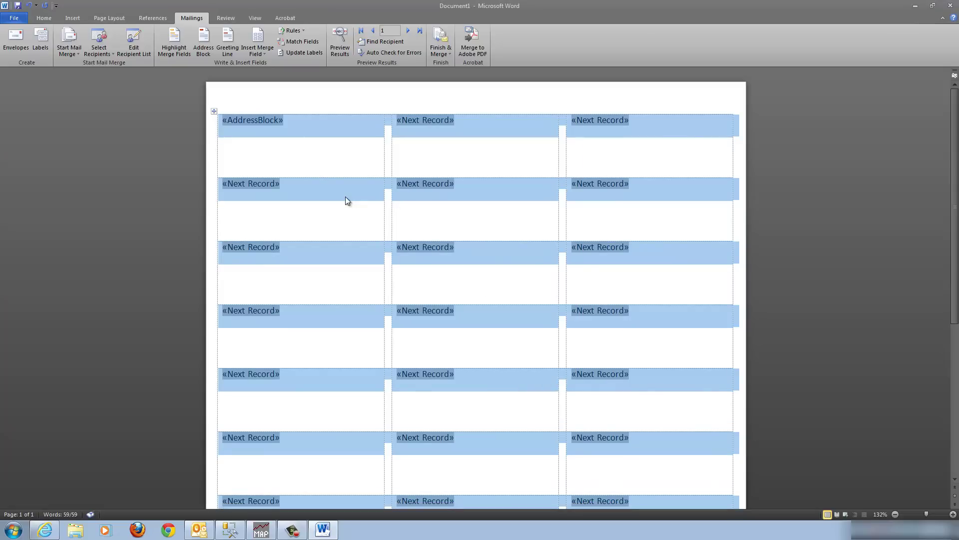
# Step: Copy the first label's address block to all labels and merge all records into a new document of individual labels
pyautogui.click(289, 122)
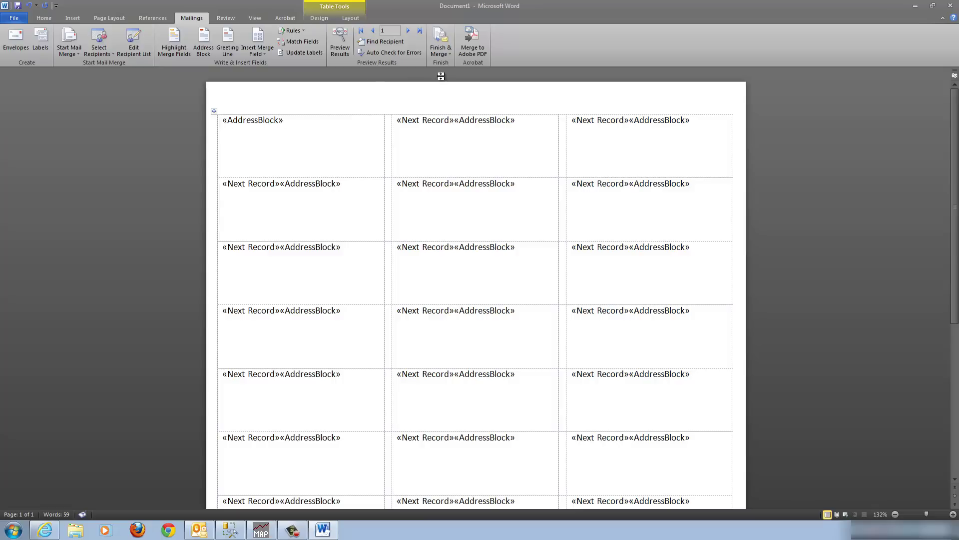
pyautogui.click(448, 55)
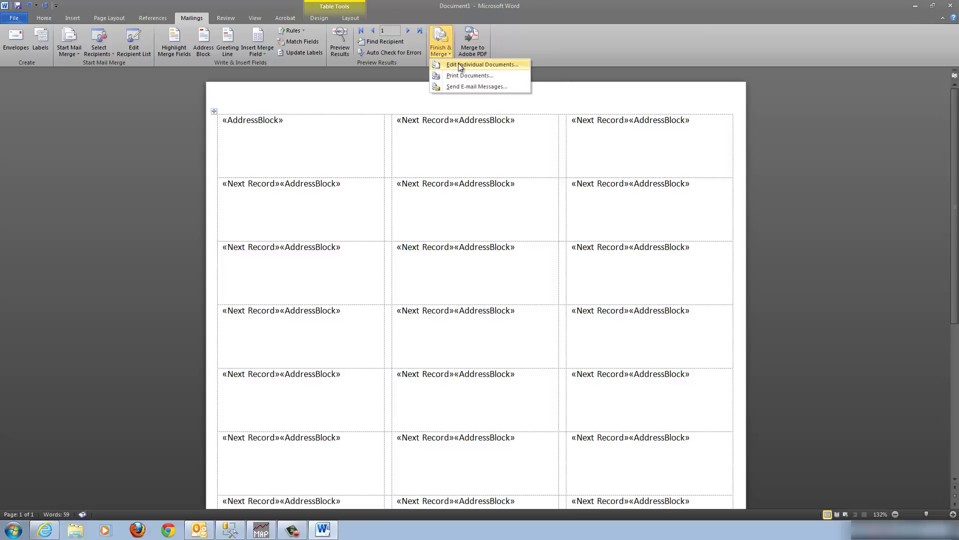
pyautogui.click(459, 65)
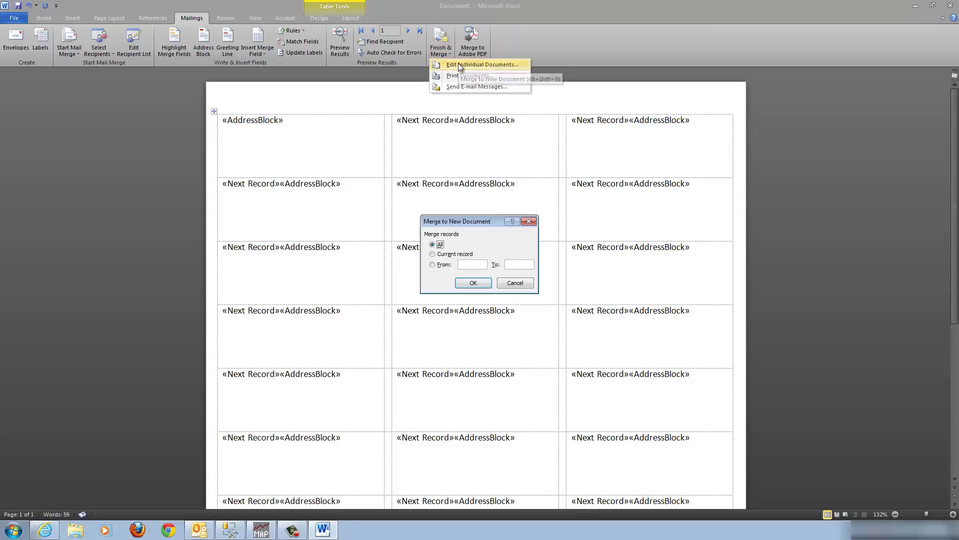
pyautogui.click(472, 282)
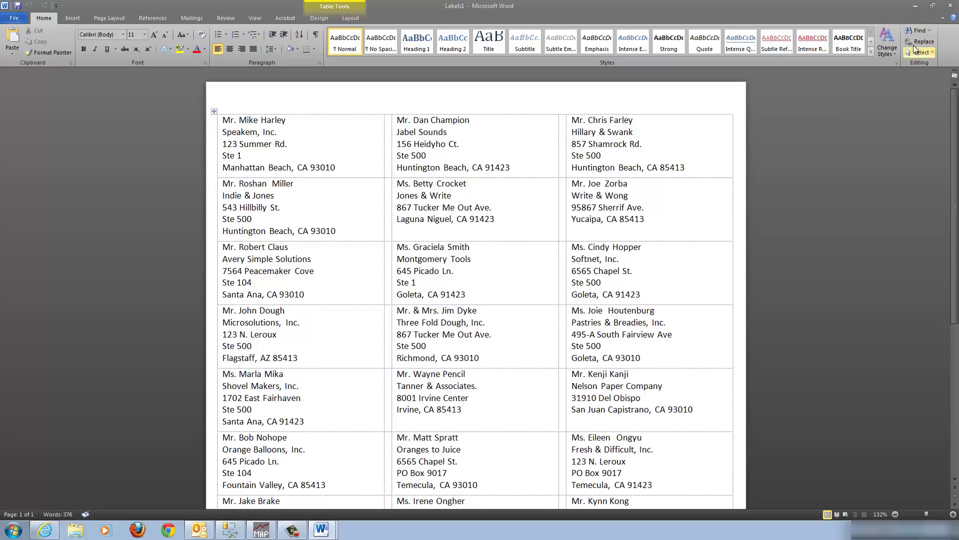
# Step: Close the merged labels document and the main label document without saving either one
pyautogui.click(949, 5)
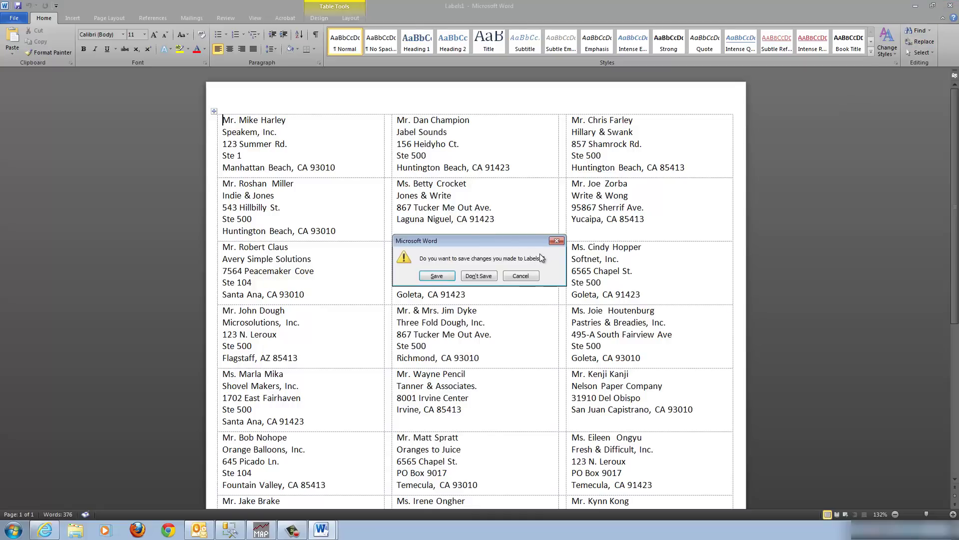
pyautogui.click(479, 276)
pyautogui.click(950, 6)
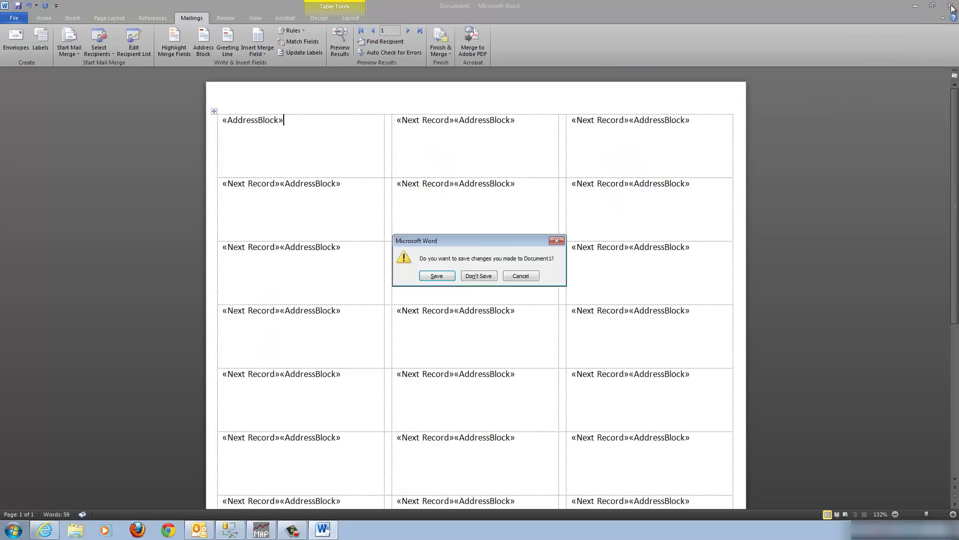
pyautogui.click(479, 276)
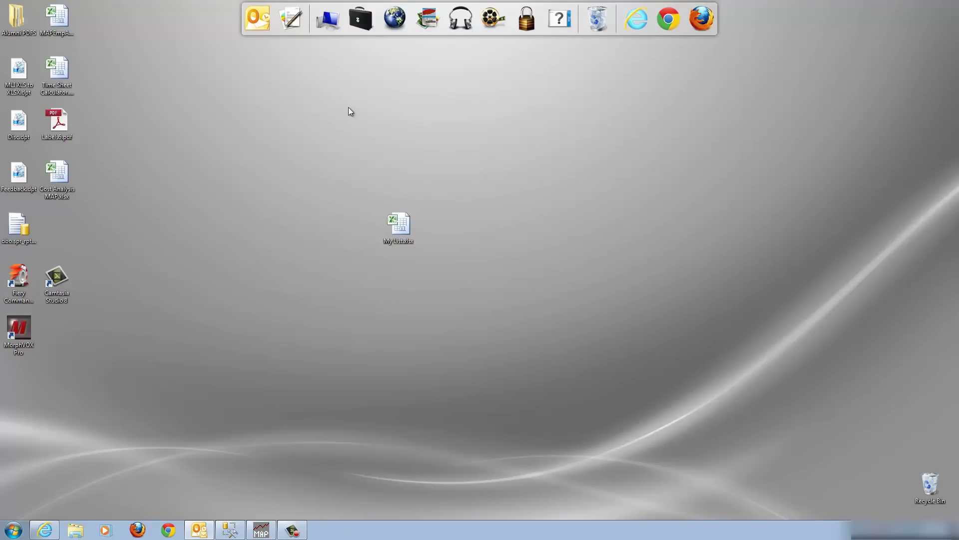
# Step: Open a new blank Word document and start a label mail merge using Avery US Letter 5160 Easy Peel Address Labels
pyautogui.click(292, 28)
pyautogui.click(270, 49)
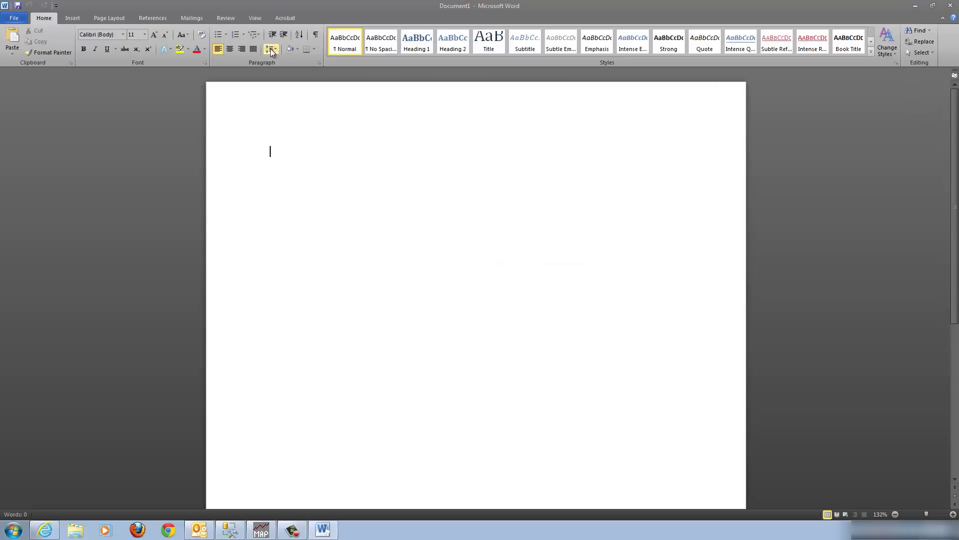
pyautogui.click(191, 20)
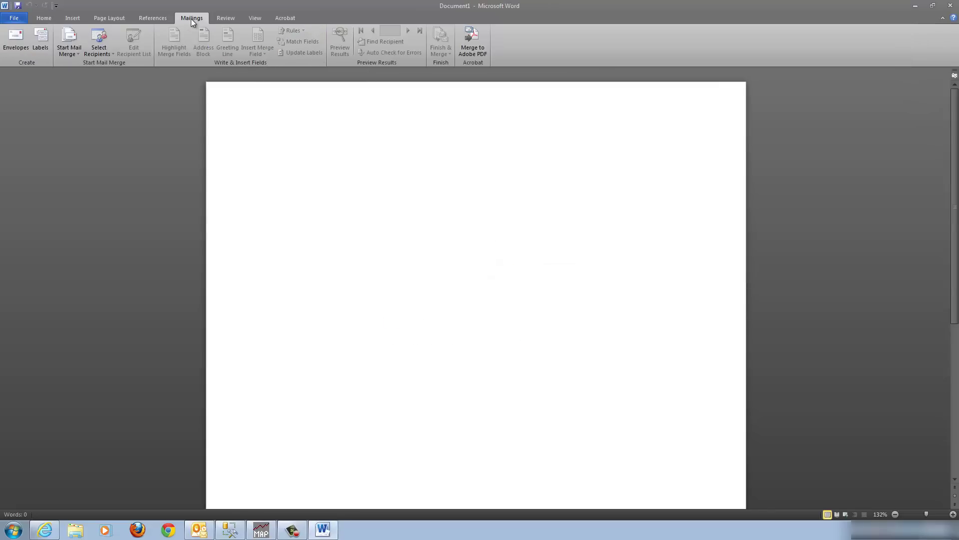
pyautogui.click(77, 54)
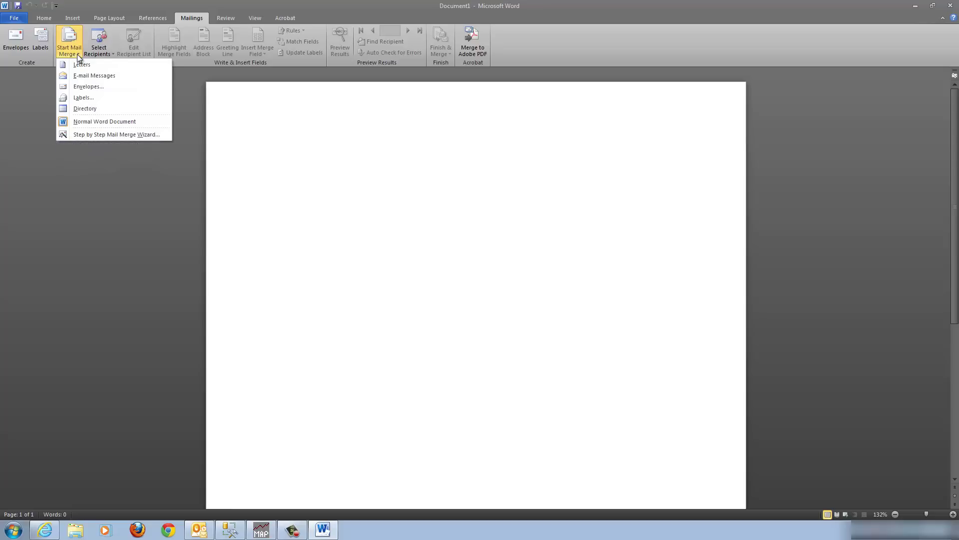
pyautogui.click(84, 97)
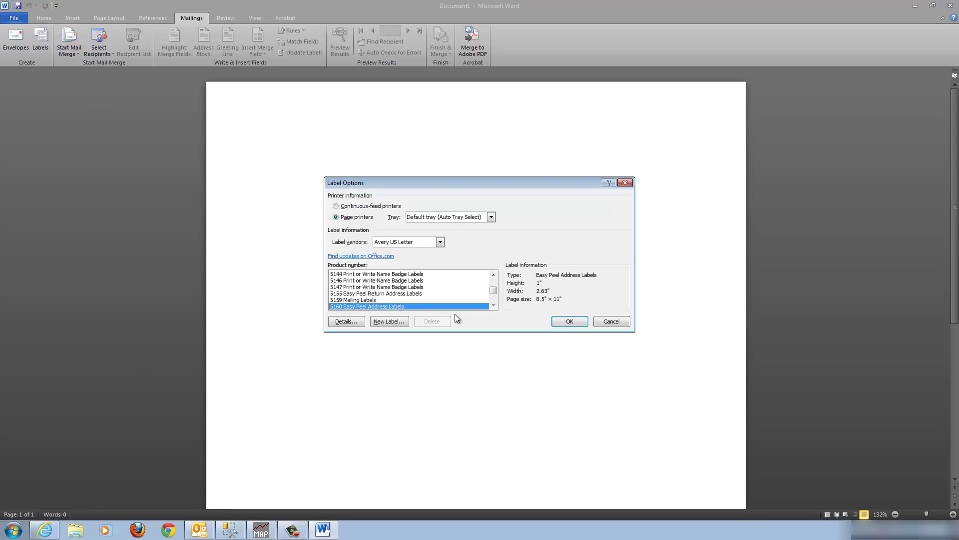
pyautogui.click(570, 324)
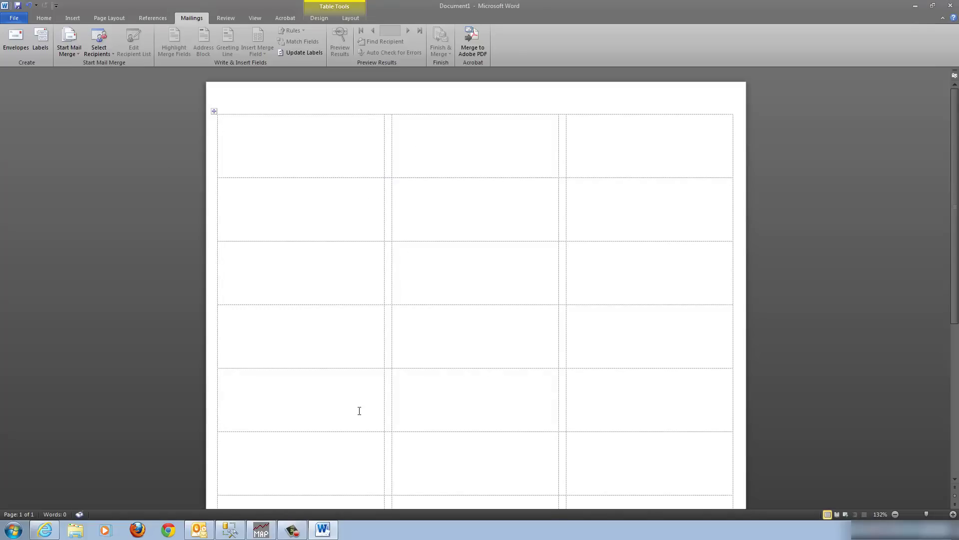
# Step: Attach My List.xlsx from the Desktop as the existing recipient list, using its Xmas$ table with column headers in the first row
pyautogui.click(110, 54)
pyautogui.click(114, 76)
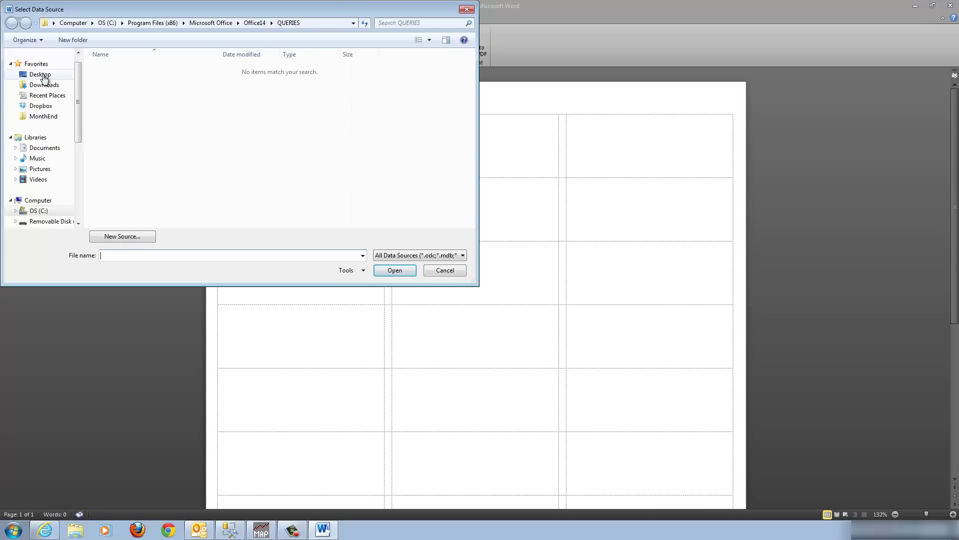
pyautogui.click(44, 76)
pyautogui.click(241, 123)
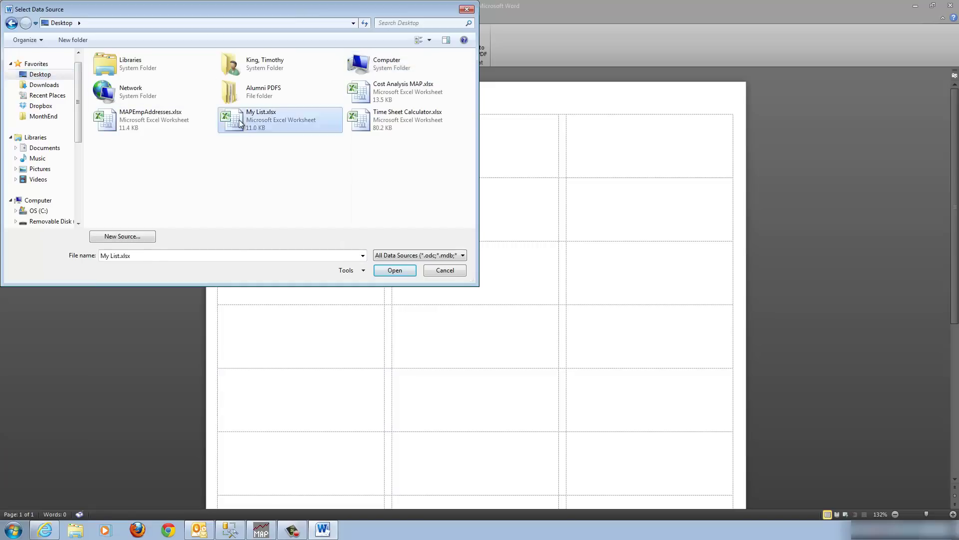
pyautogui.doubleClick(241, 122)
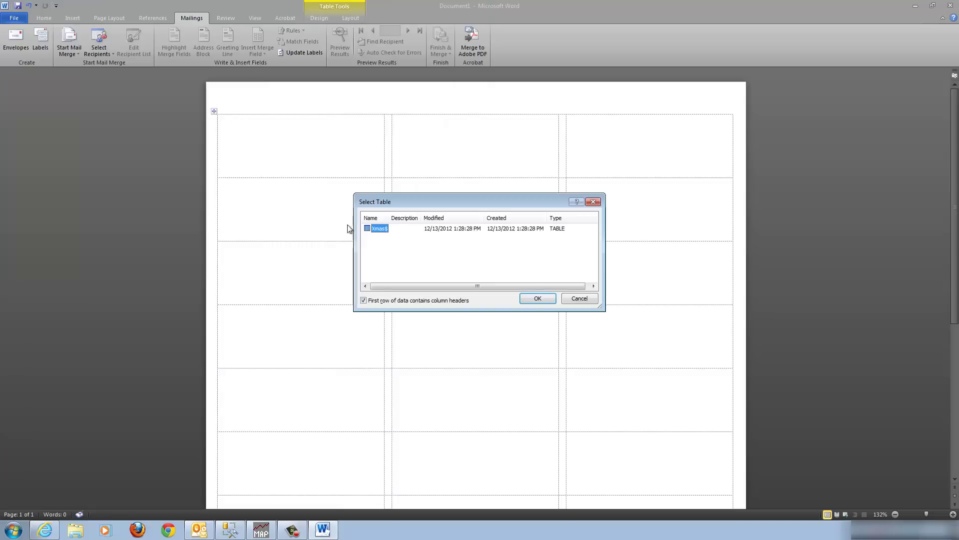
pyautogui.click(538, 299)
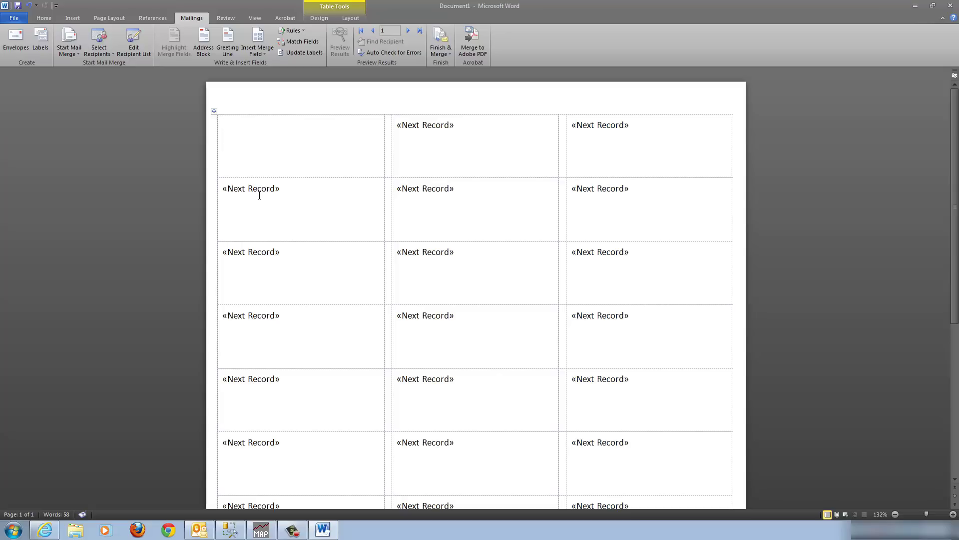
pyautogui.click(211, 47)
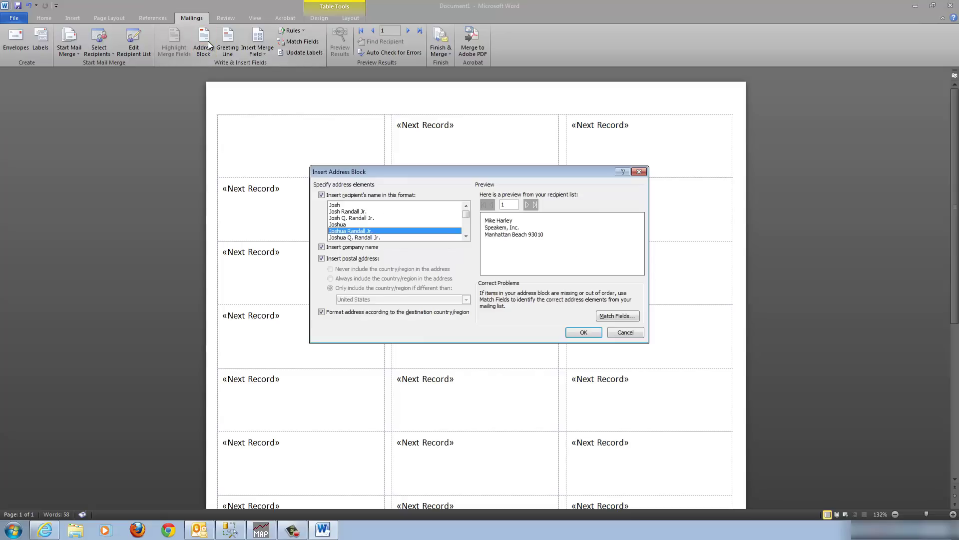
pyautogui.doubleClick(466, 236)
pyautogui.click(366, 231)
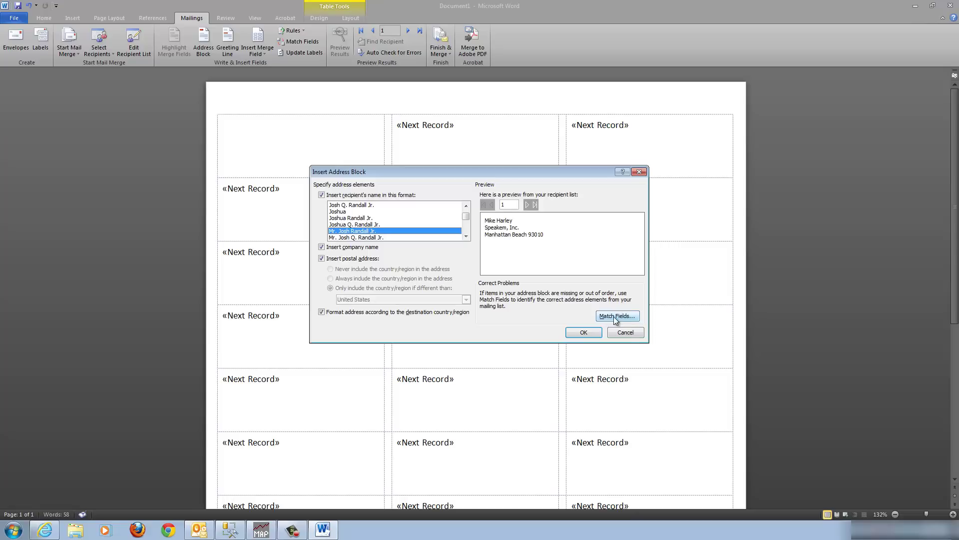
pyautogui.click(626, 333)
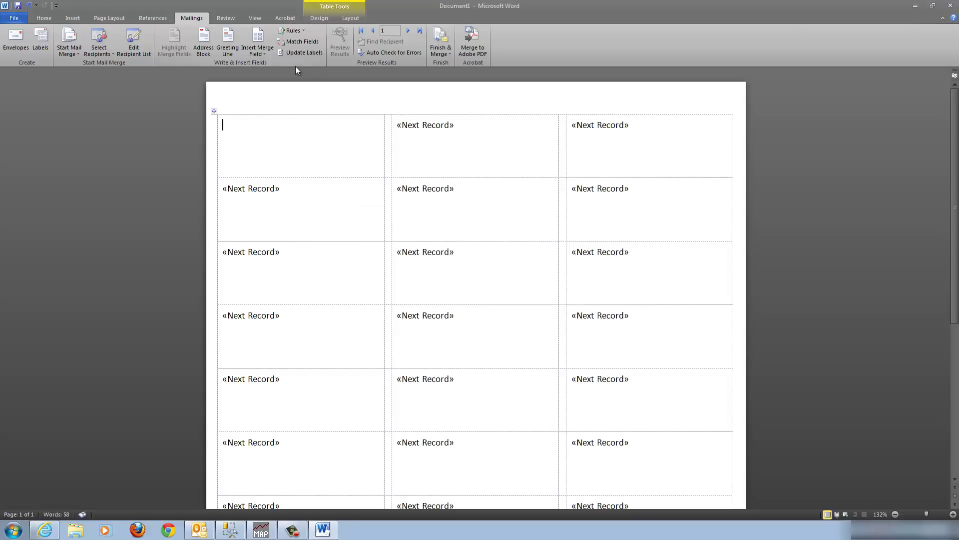
# Step: Insert the Sal, Fname and Lname merge fields, separated by spaces, on the first line of the first label
pyautogui.click(265, 53)
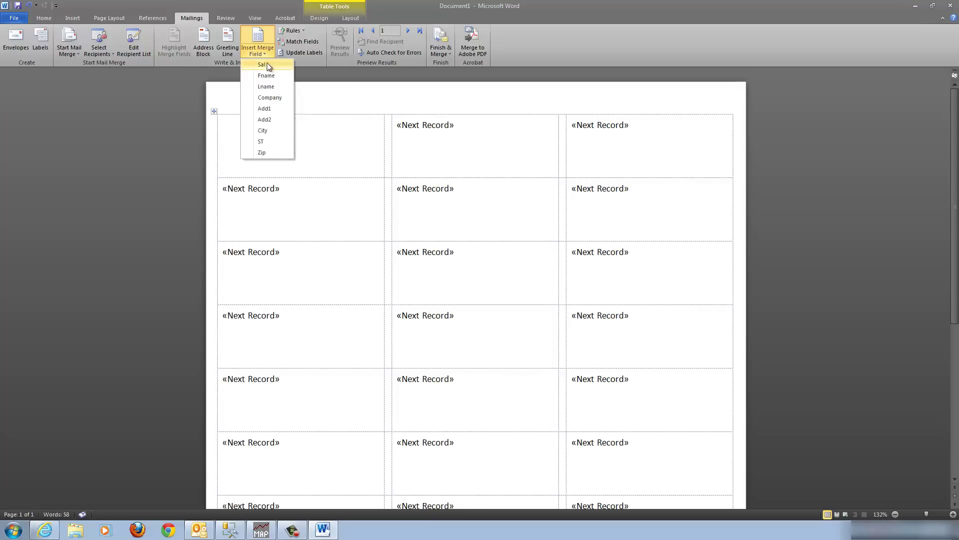
pyautogui.click(265, 65)
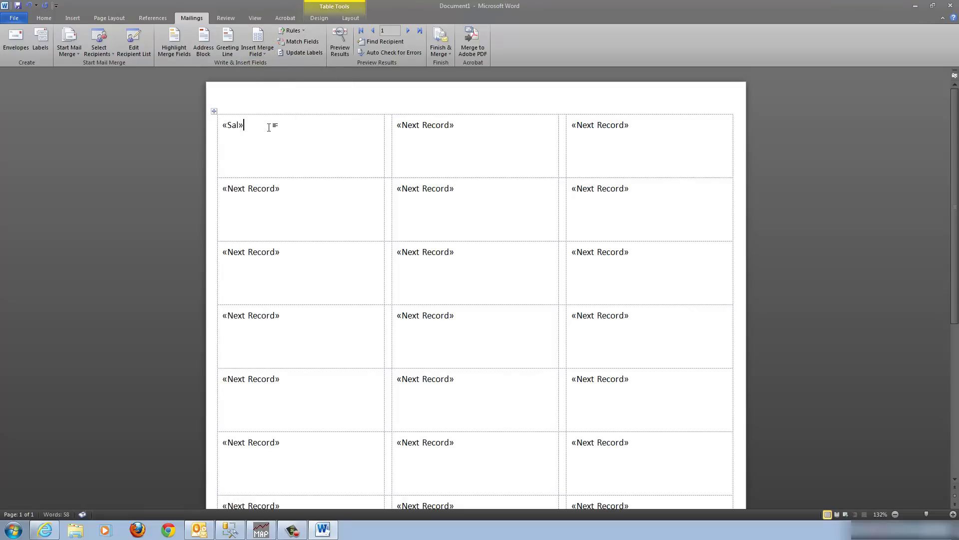
pyautogui.click(264, 56)
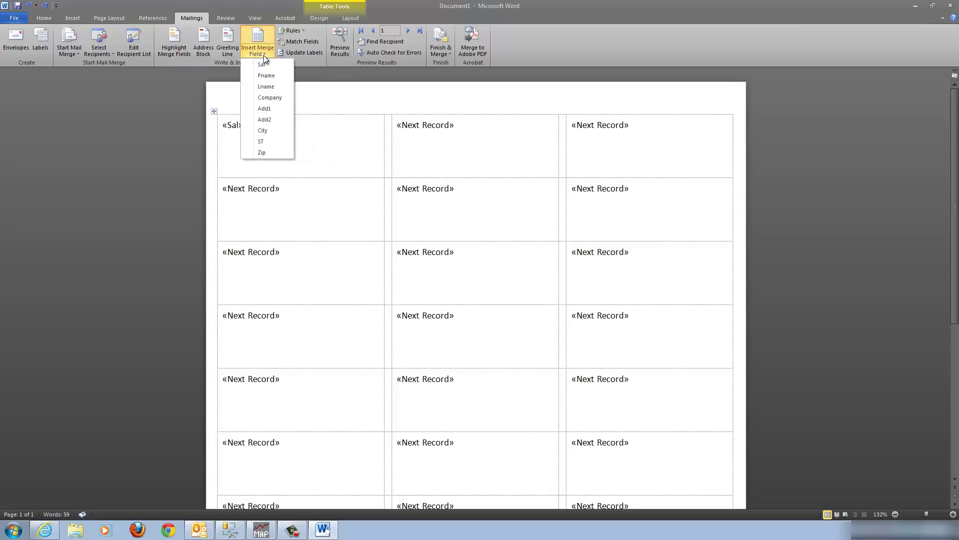
pyautogui.click(265, 76)
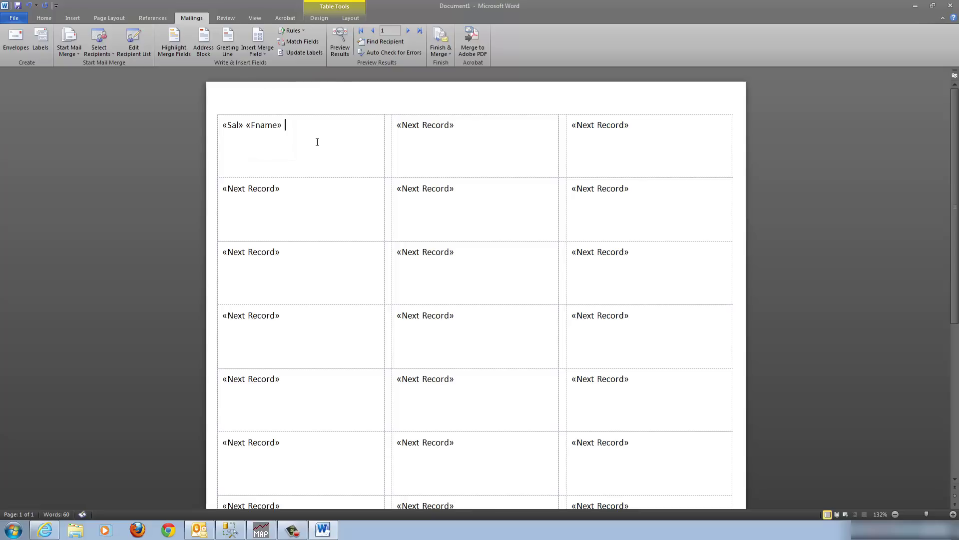
pyautogui.click(264, 53)
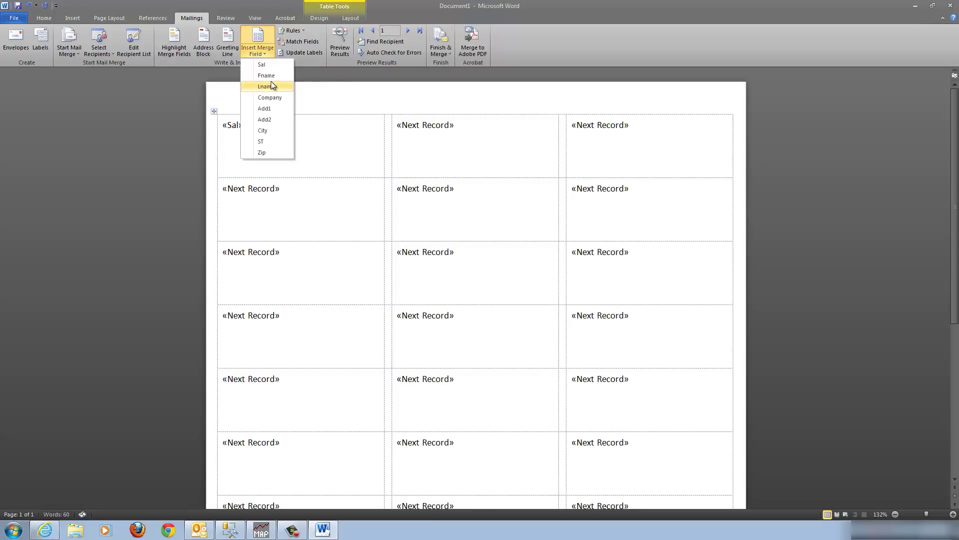
pyautogui.click(272, 86)
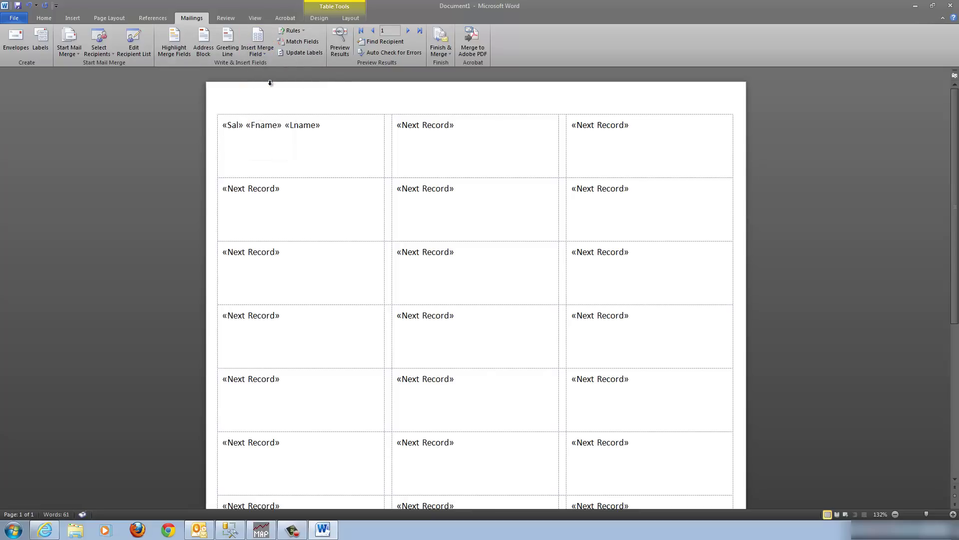
# Step: Insert the Company merge field on the first label's second line and the Add1 and Add2 fields together on its third line
pyautogui.click(265, 54)
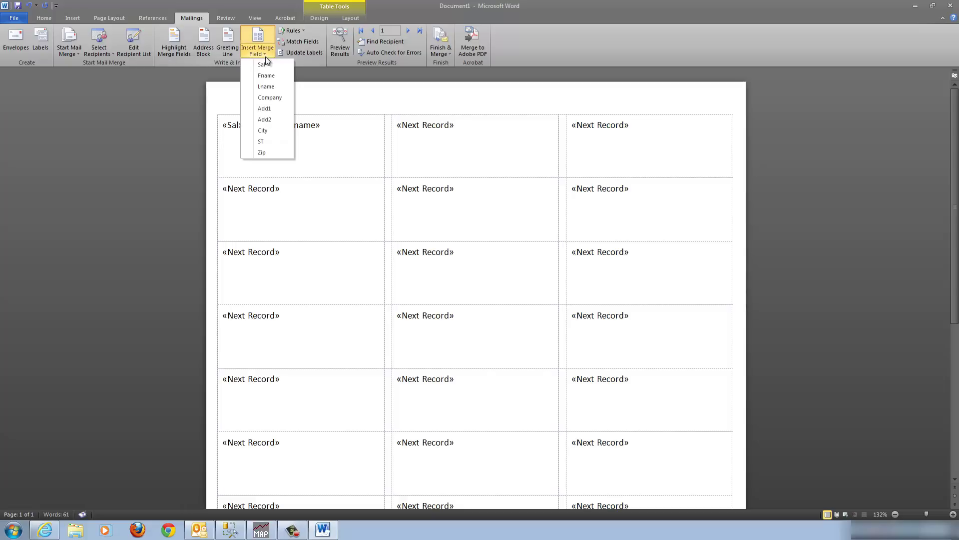
pyautogui.click(270, 97)
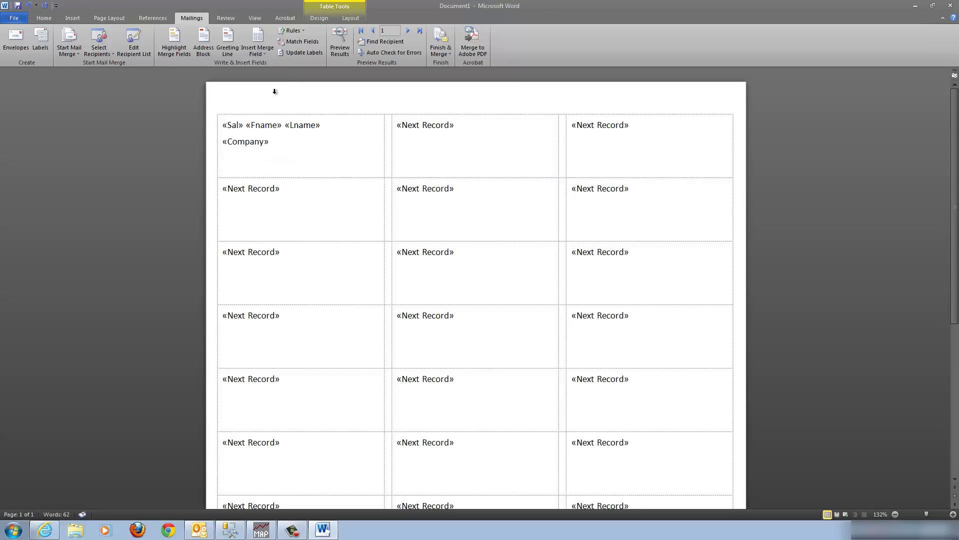
pyautogui.click(263, 55)
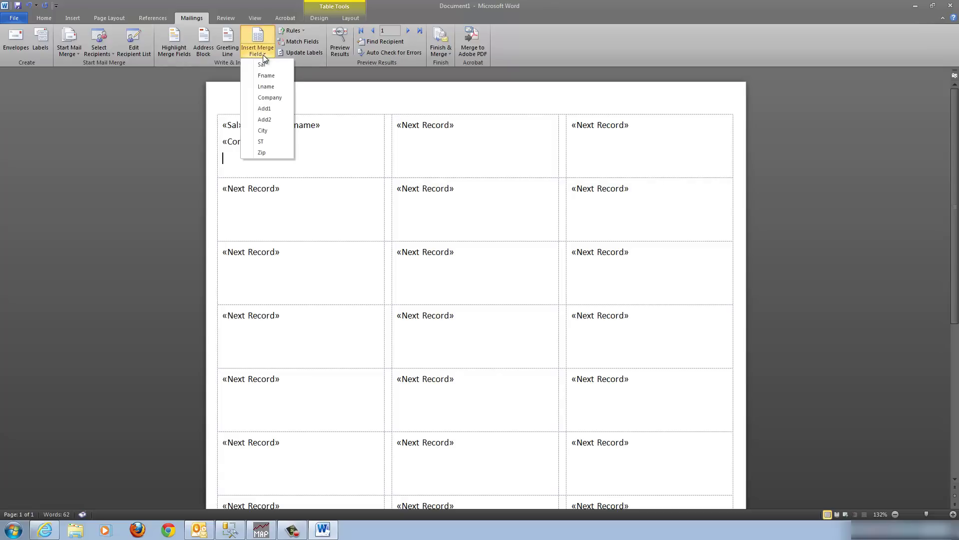
pyautogui.click(267, 103)
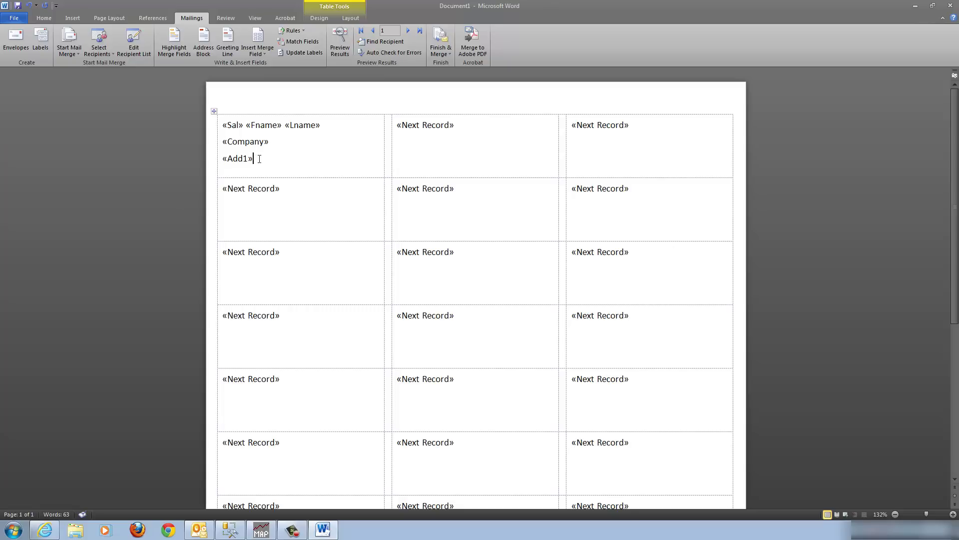
pyautogui.click(266, 53)
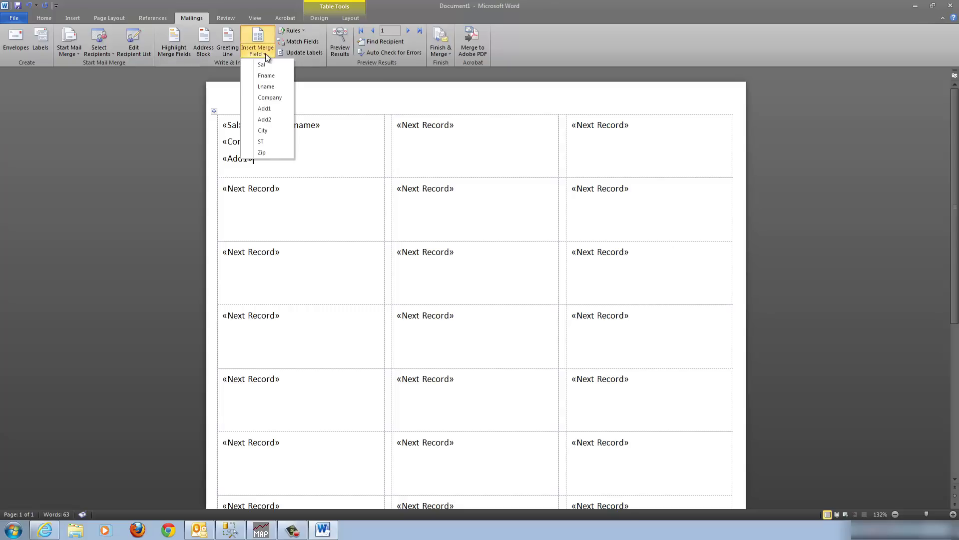
pyautogui.click(272, 118)
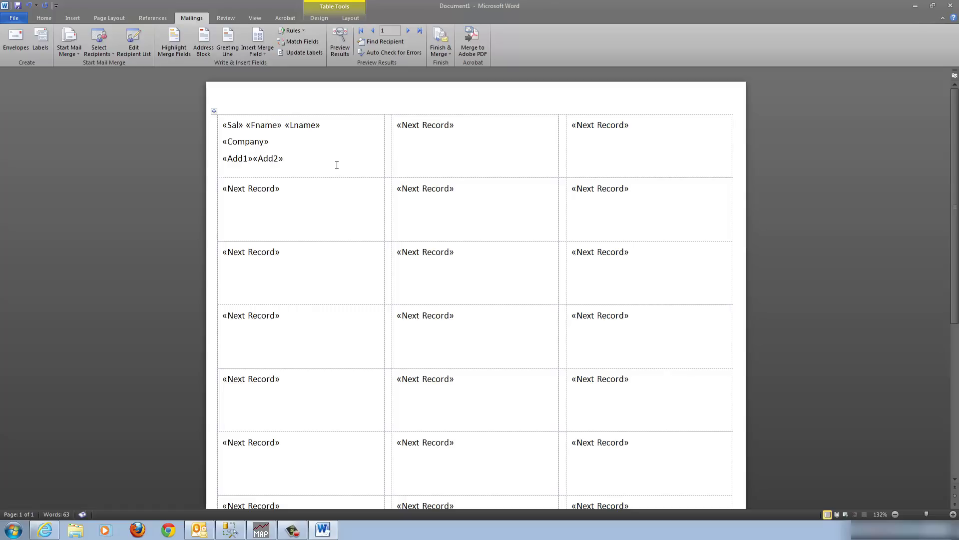
# Step: Add a fourth line to the first label with the City, ST and Zip merge fields, placing a comma after City
pyautogui.press('Return')
pyautogui.click(264, 53)
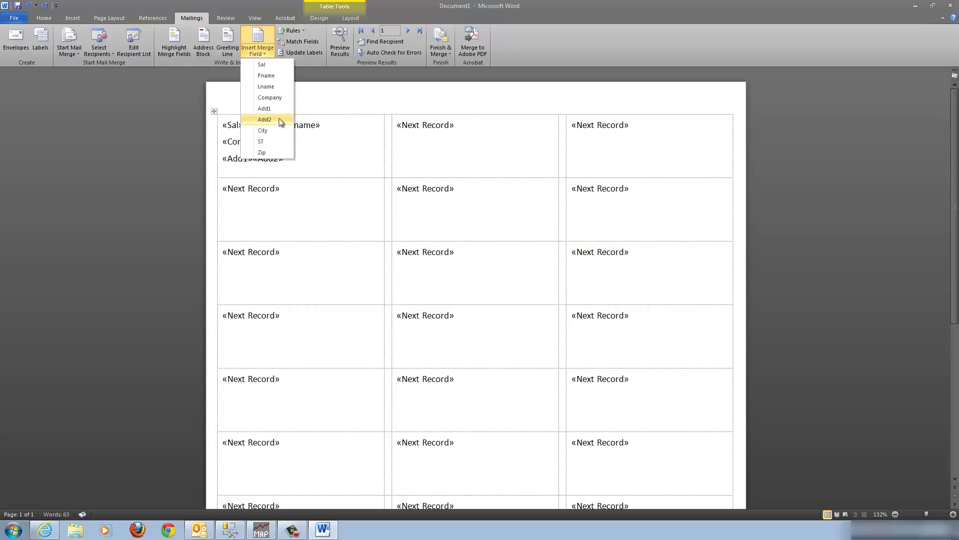
pyautogui.click(269, 130)
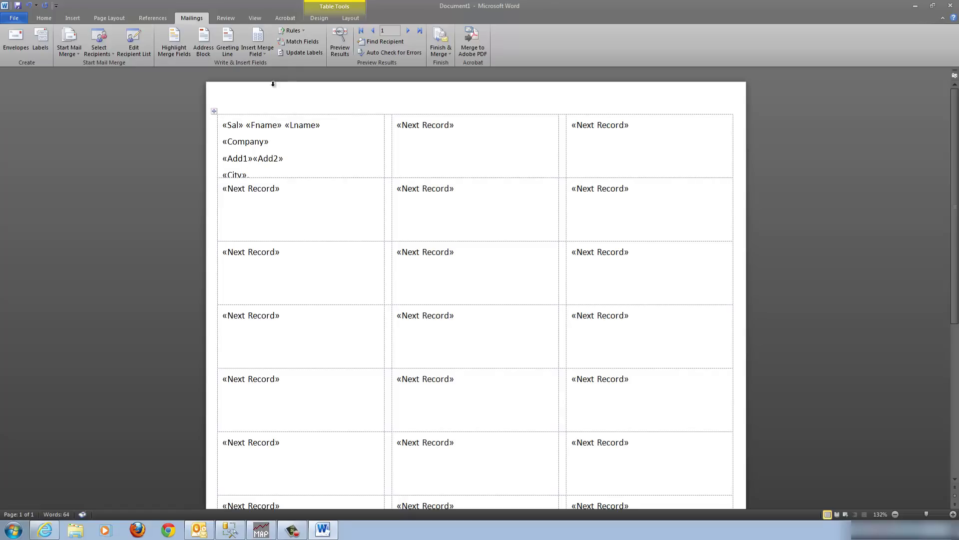
pyautogui.click(264, 54)
pyautogui.click(269, 141)
pyautogui.click(259, 54)
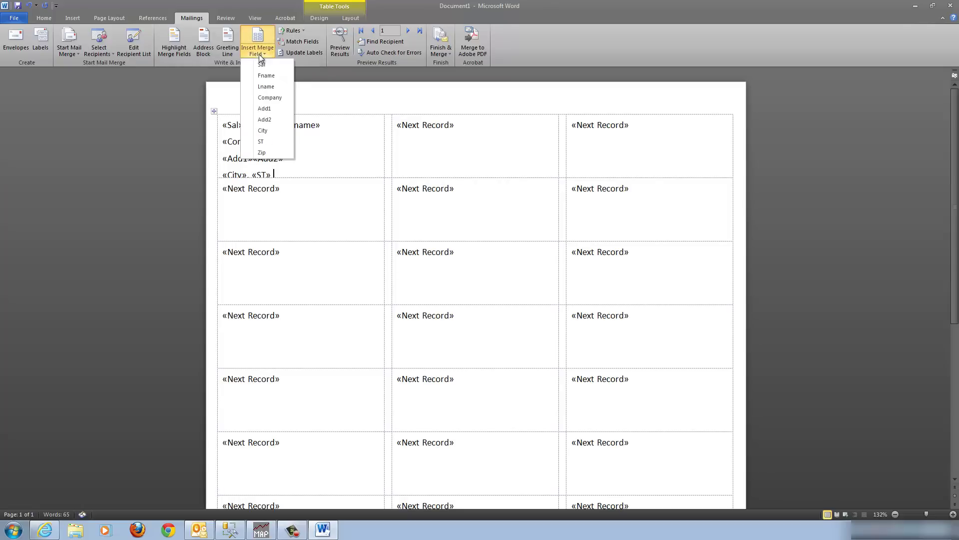
pyautogui.click(264, 153)
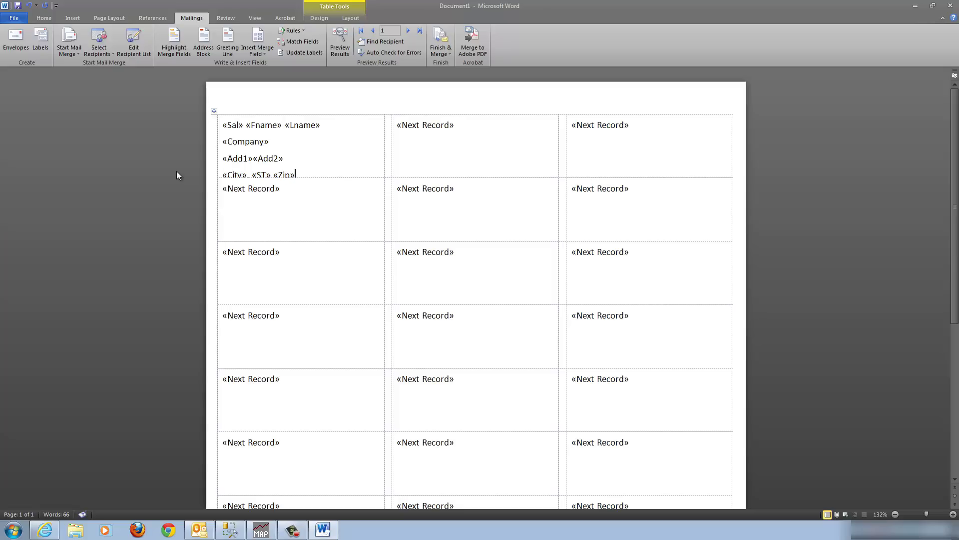
# Step: Set the paragraph spacing of all labels to 0 before and 0 after with single line spacing
pyautogui.hotkey('ctrl', 'a')
pyautogui.rightClick(232, 123)
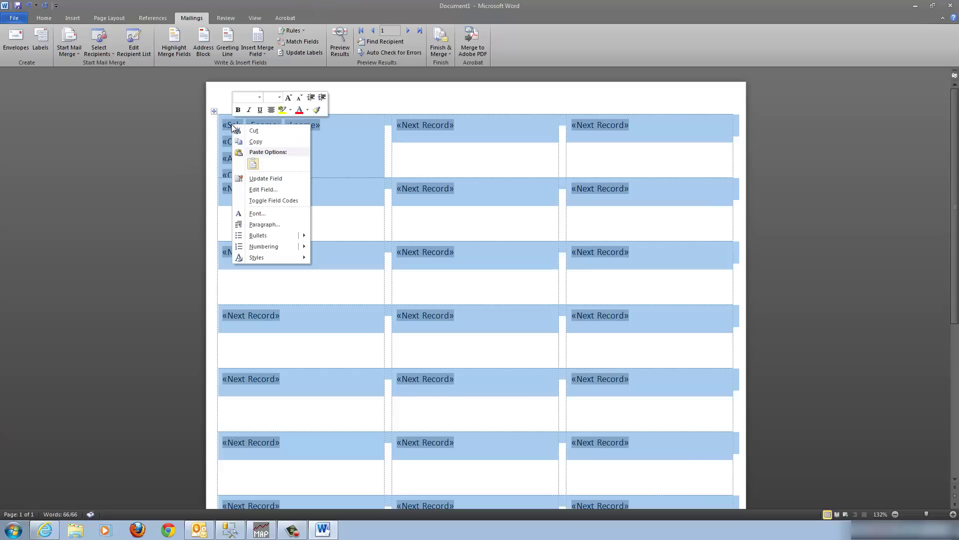
pyautogui.click(264, 224)
pyautogui.click(441, 267)
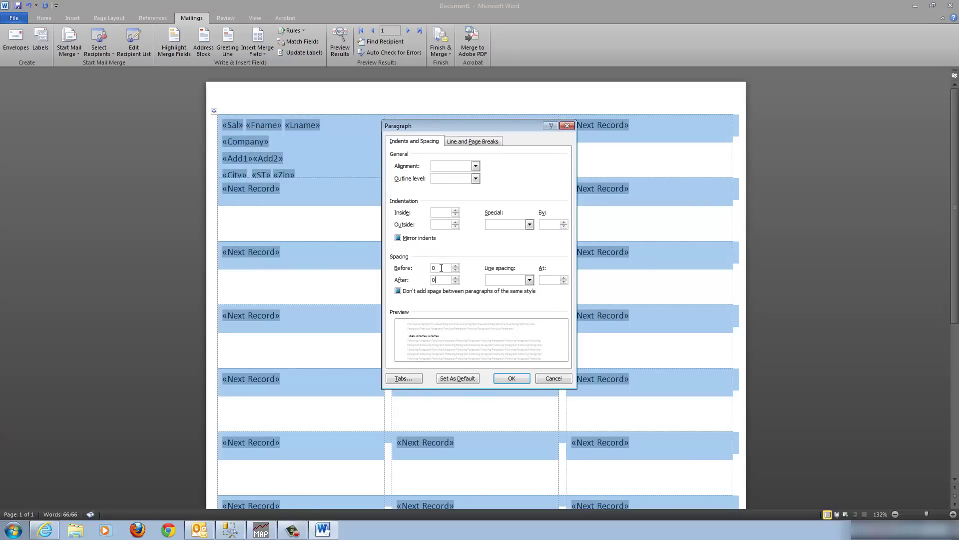
pyautogui.click(529, 281)
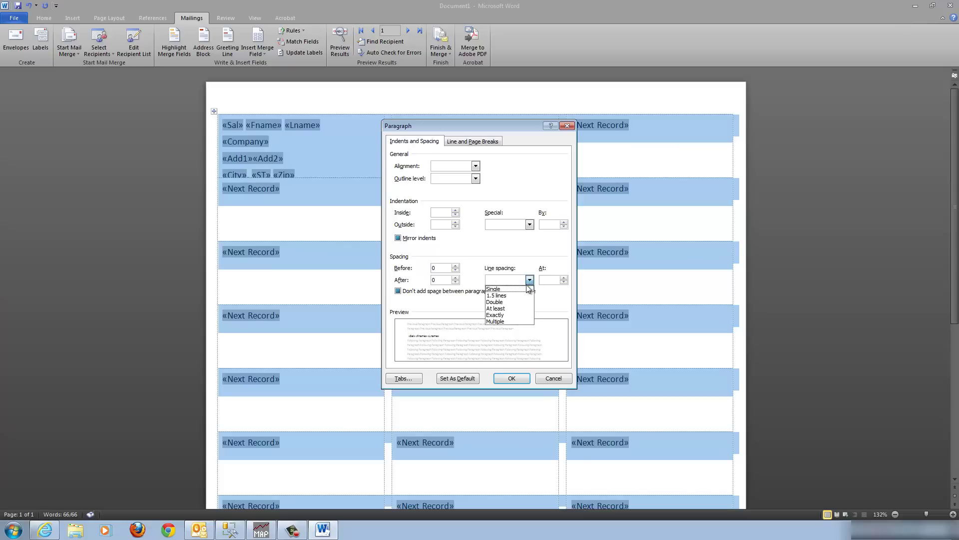
pyautogui.click(511, 289)
pyautogui.click(514, 378)
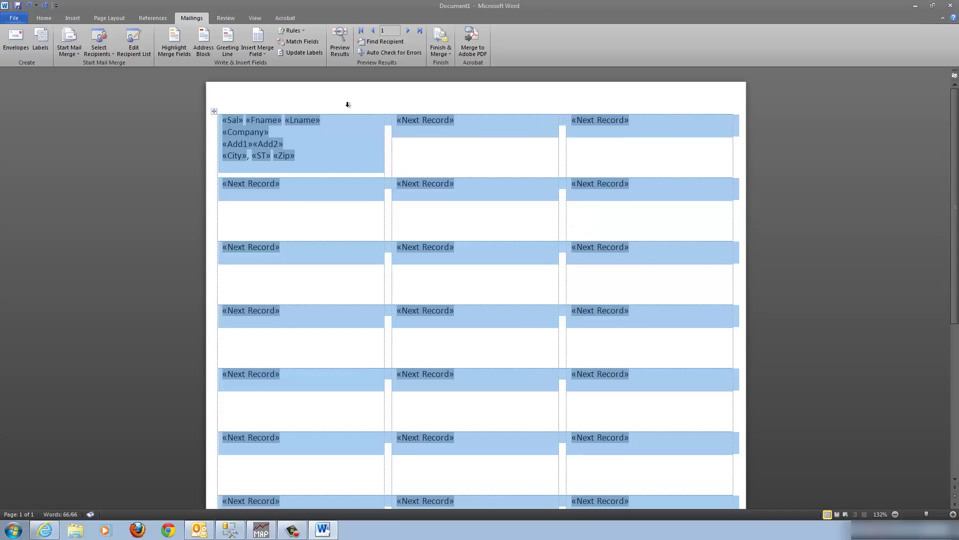
# Step: Merge all records into a new document to check how the first label prints its address lines
pyautogui.click(292, 143)
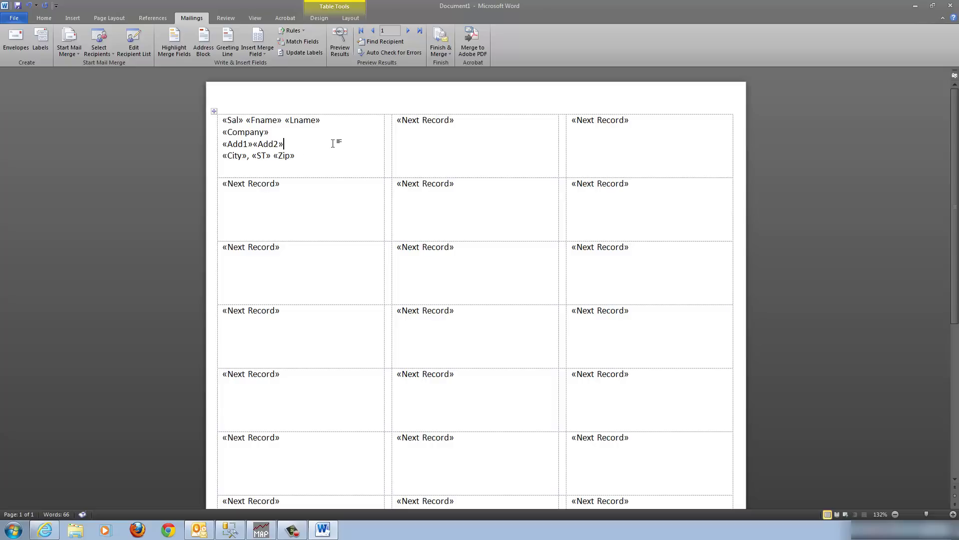
pyautogui.click(445, 54)
pyautogui.click(457, 66)
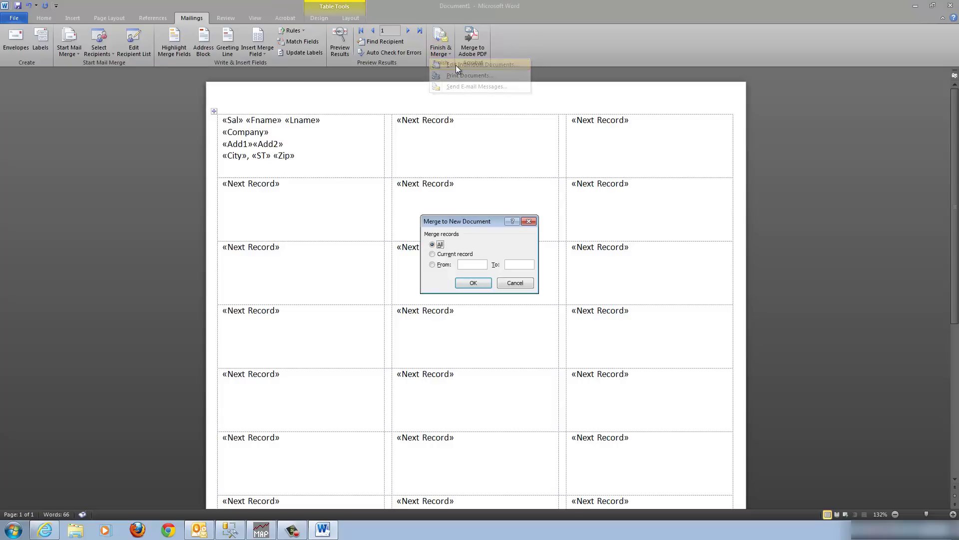
pyautogui.click(473, 283)
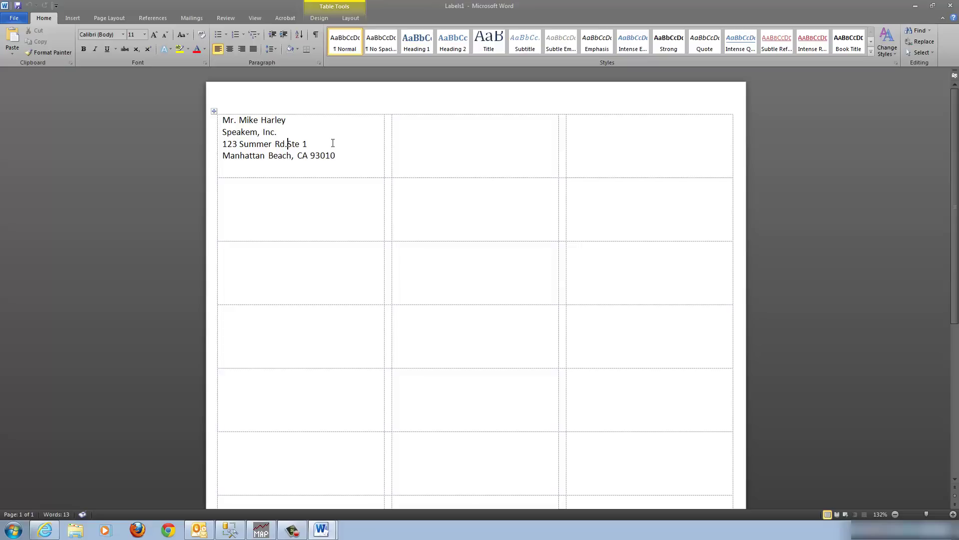
# Step: Try a comma between the two address parts in the merged label, remove it, and close the merged document without saving
pyautogui.write(',')
pyautogui.press('BackSpace')
pyautogui.press('BackSpace')
pyautogui.click(949, 5)
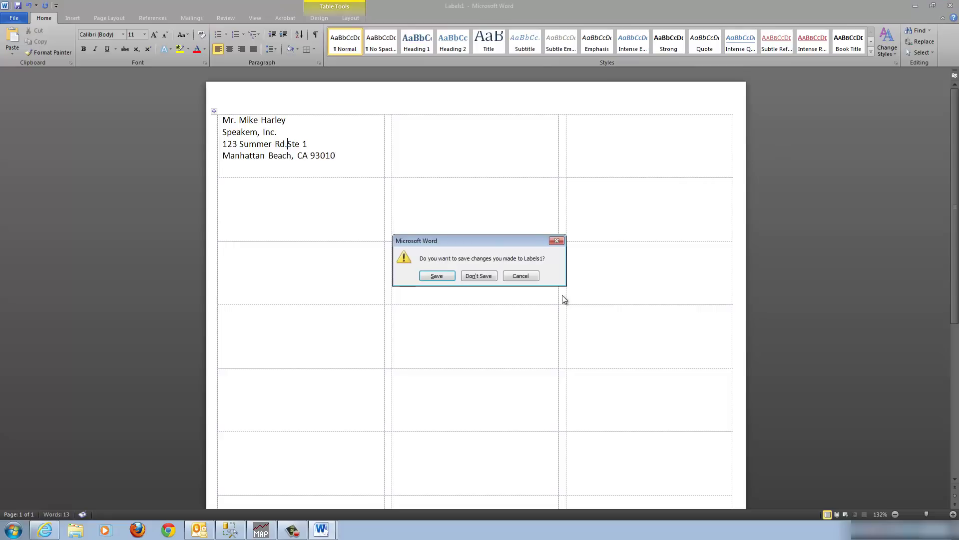
pyautogui.click(489, 274)
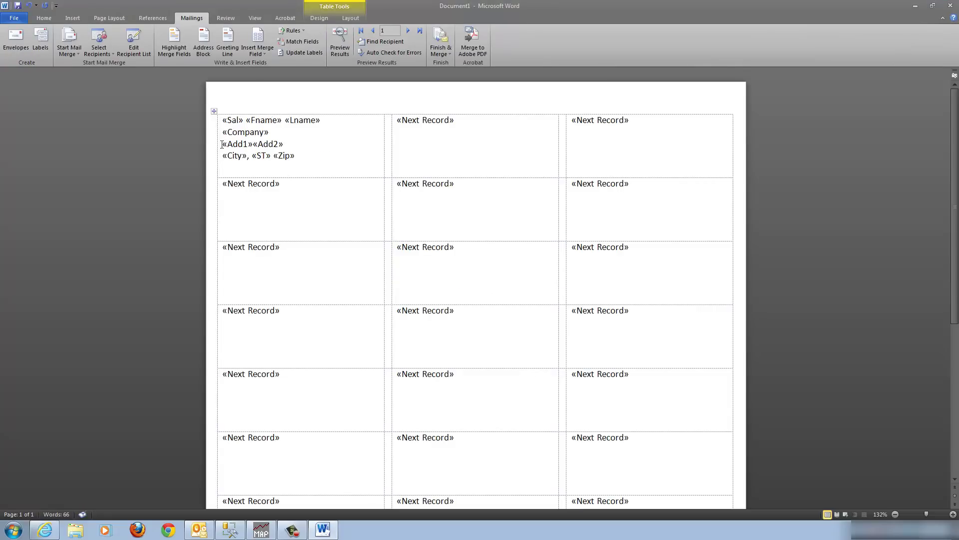
# Step: Try separating the first label's Add1 and Add2 fields with a plain comma and space, and remove that separator again
pyautogui.click(254, 144)
pyautogui.write(',')
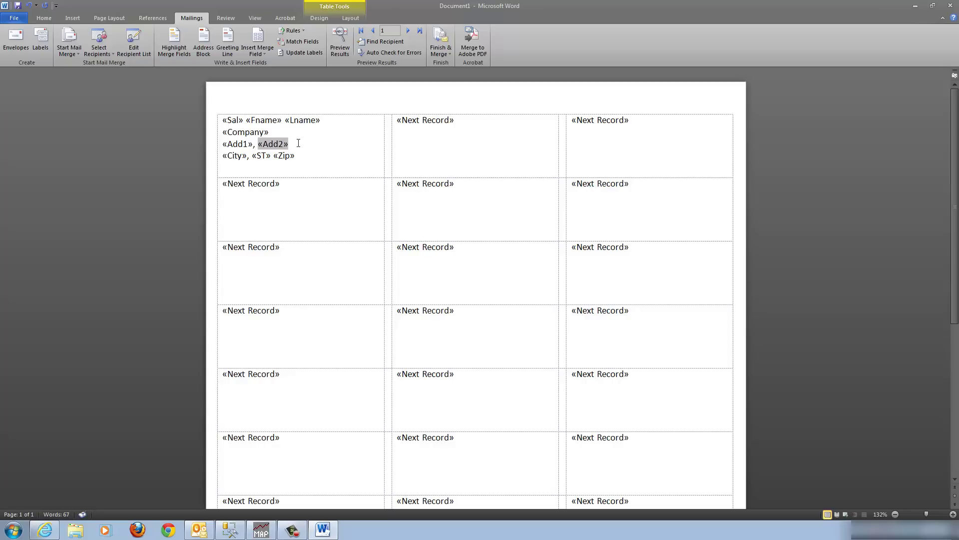
pyautogui.click(446, 53)
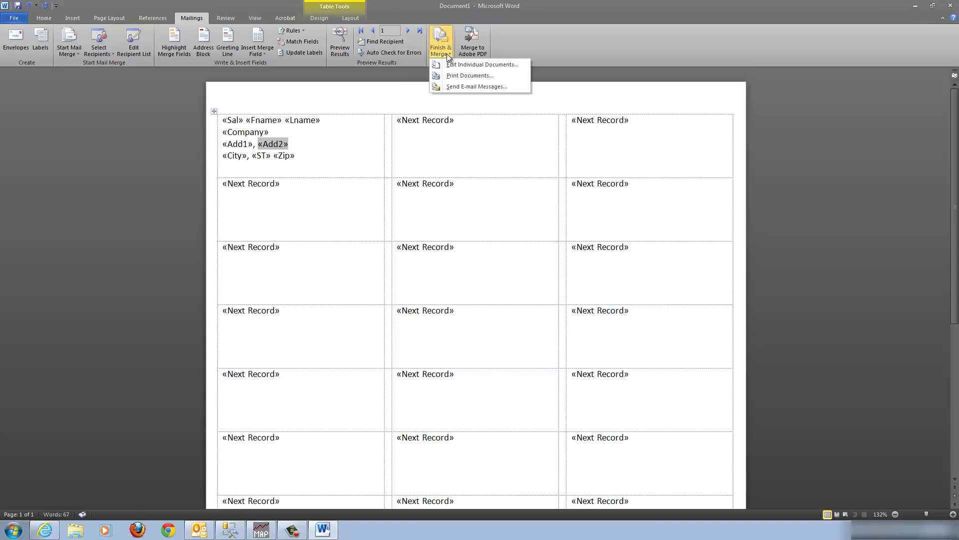
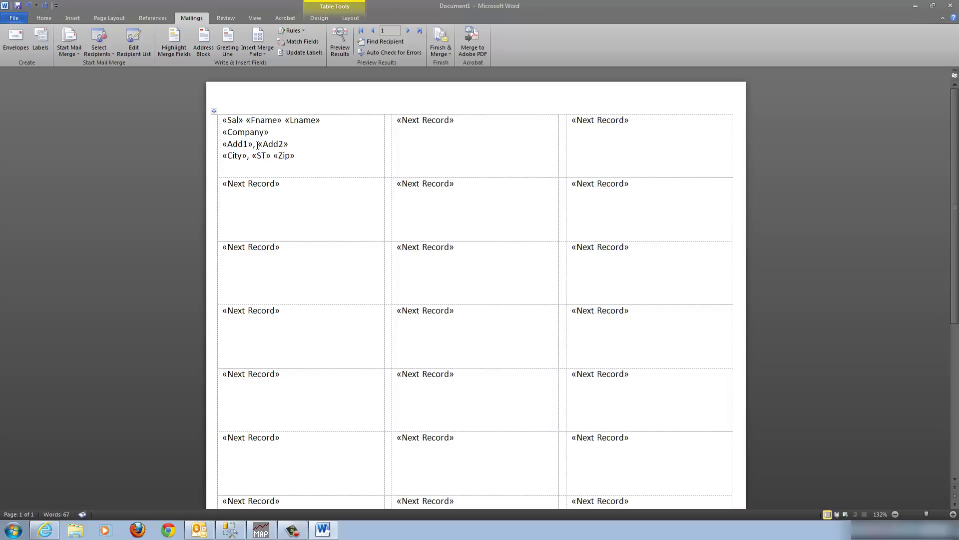
pyautogui.press('BackSpace')
pyautogui.press('BackSpace')
# Step: Edit the first label's Add2 merge field so that a comma and space are inserted before its text
pyautogui.rightClick(267, 145)
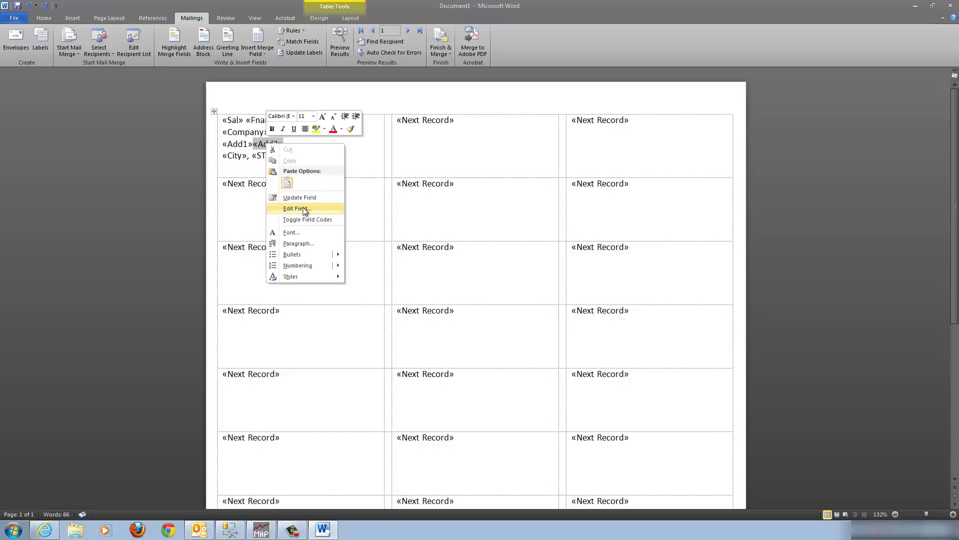
pyautogui.click(303, 208)
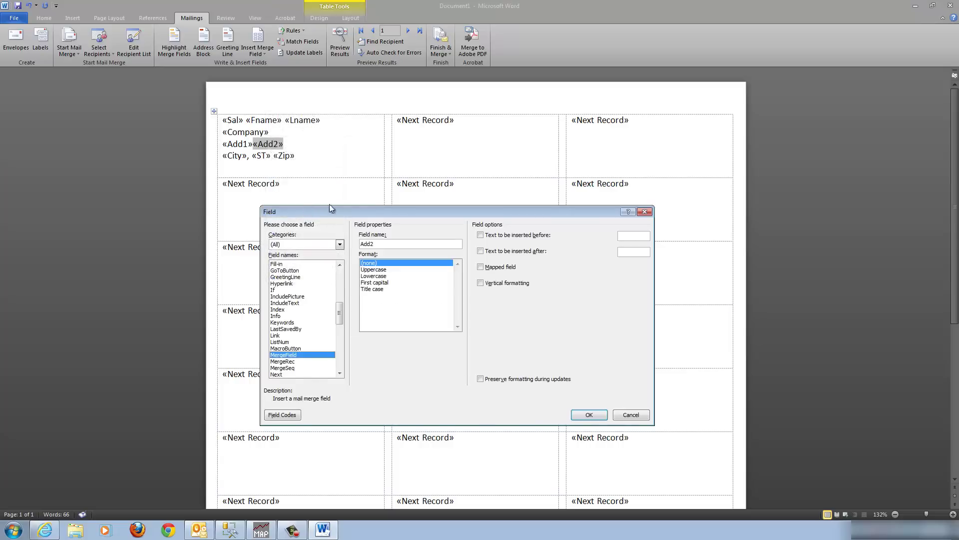
pyautogui.moveTo(414, 211); pyautogui.dragTo(410, 185)
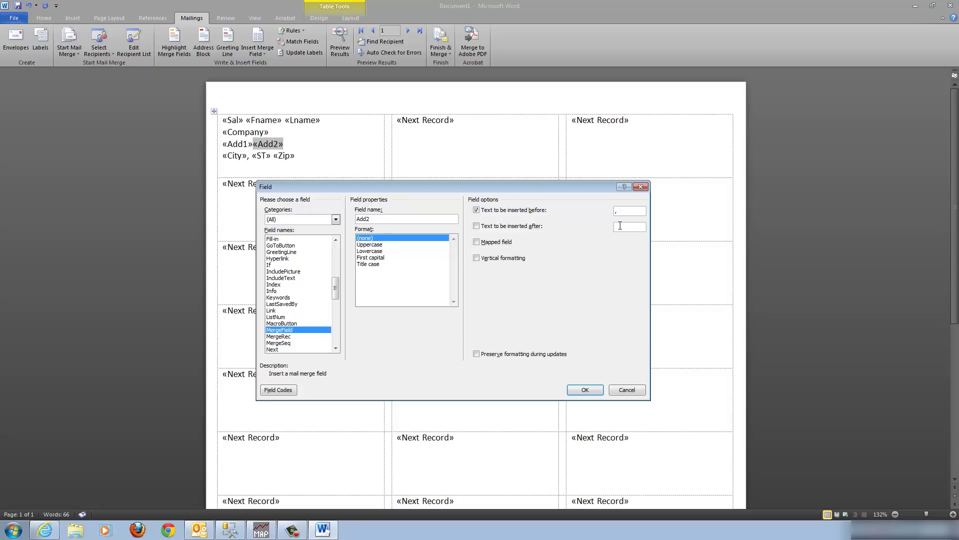
pyautogui.click(589, 392)
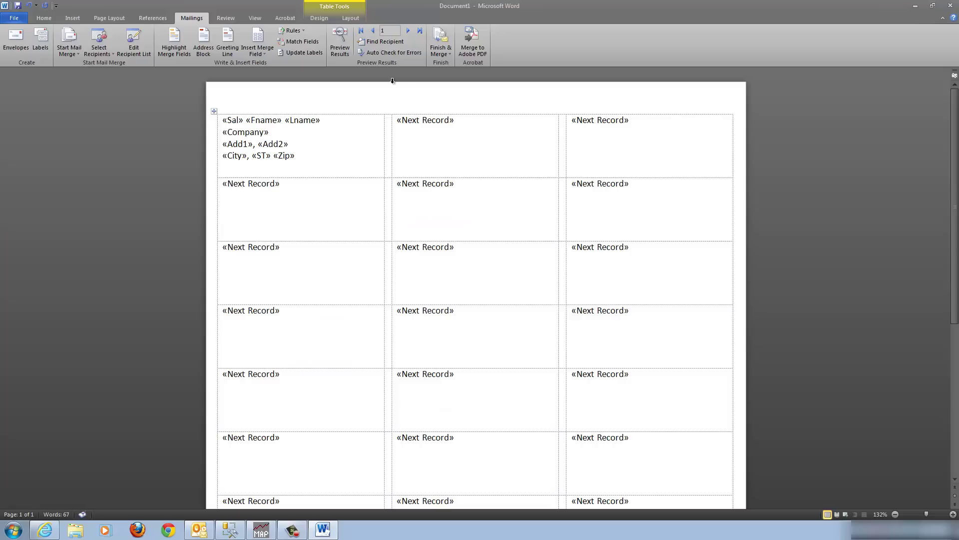
# Step: Merge all records into a new document to check the address separator, and close that document without saving
pyautogui.click(446, 53)
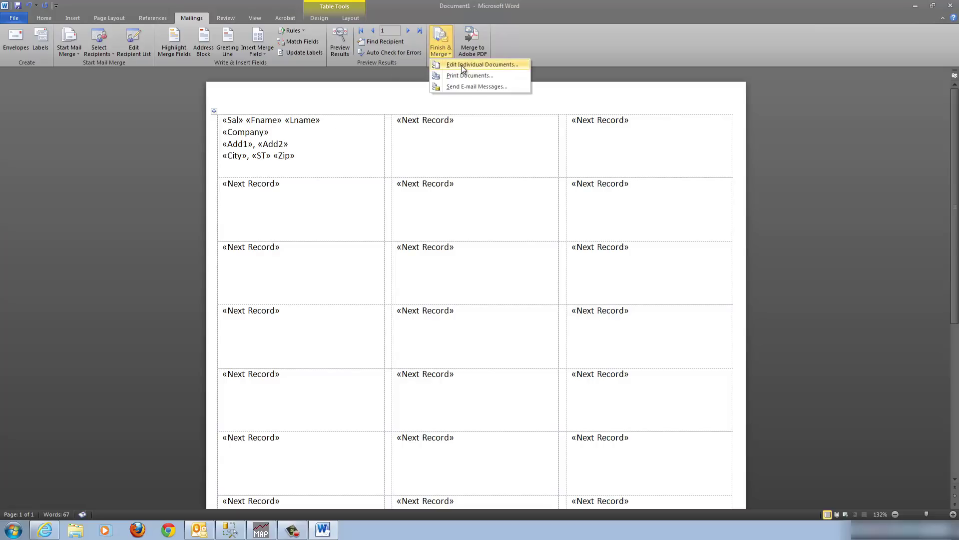
pyautogui.click(460, 66)
pyautogui.click(472, 283)
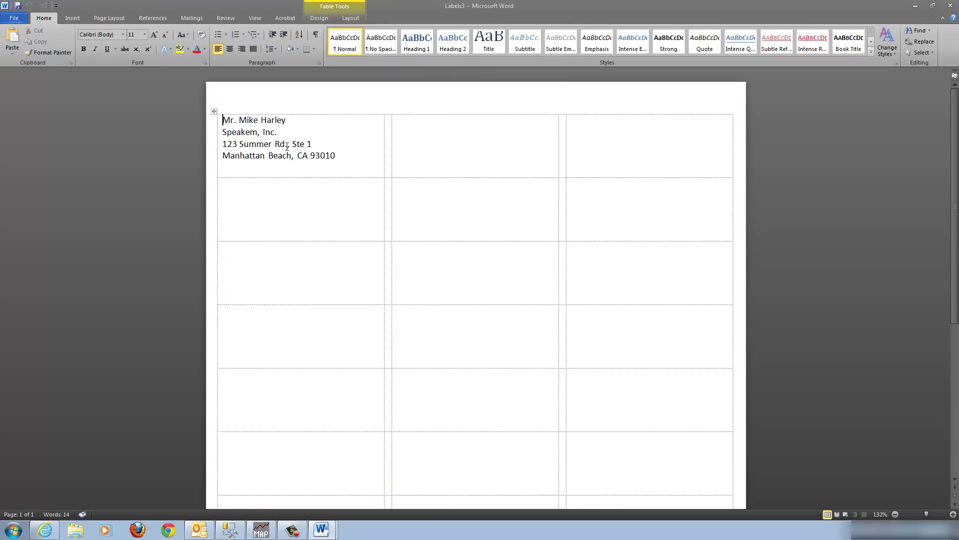
pyautogui.click(950, 6)
pyautogui.click(478, 276)
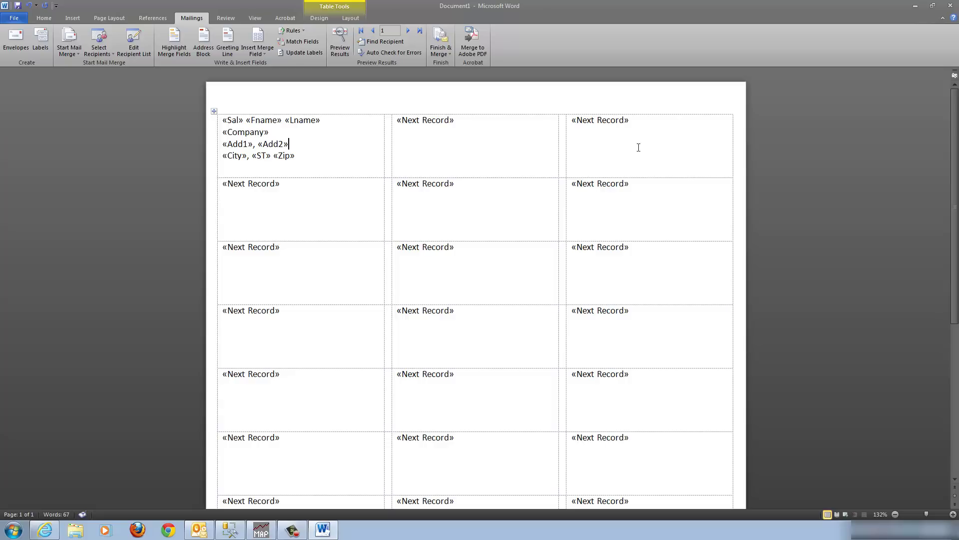
# Step: Propagate the first label's layout to all labels and merge all records into a new document
pyautogui.click(301, 54)
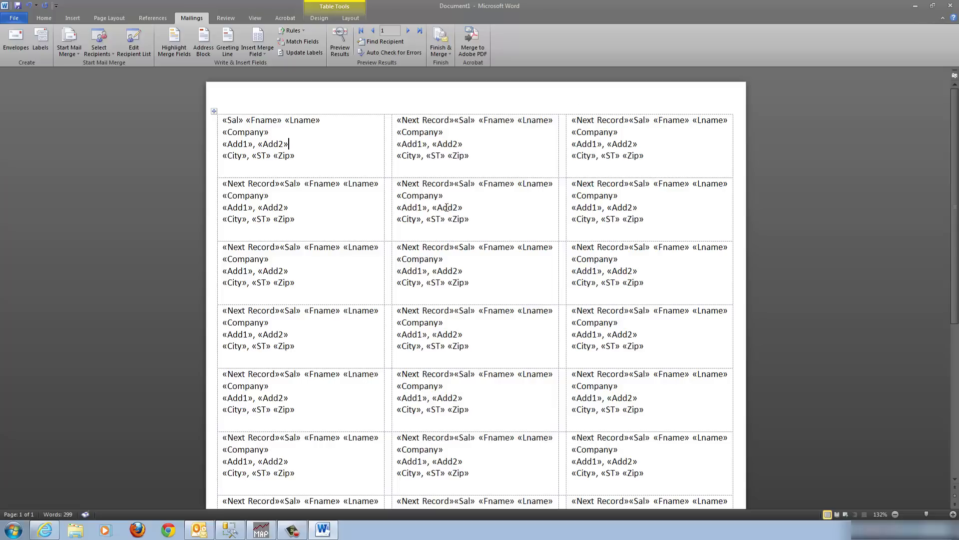
pyautogui.click(447, 54)
pyautogui.click(482, 64)
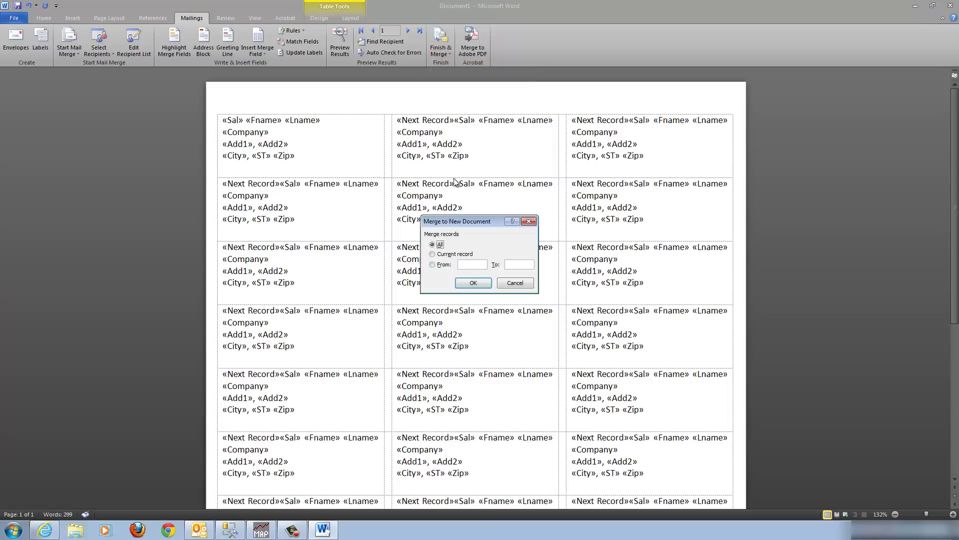
pyautogui.click(465, 282)
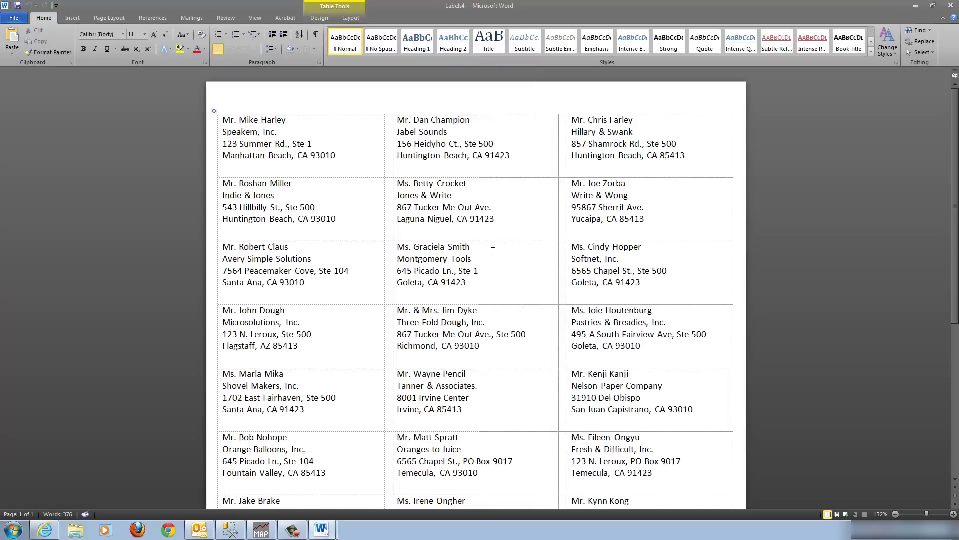